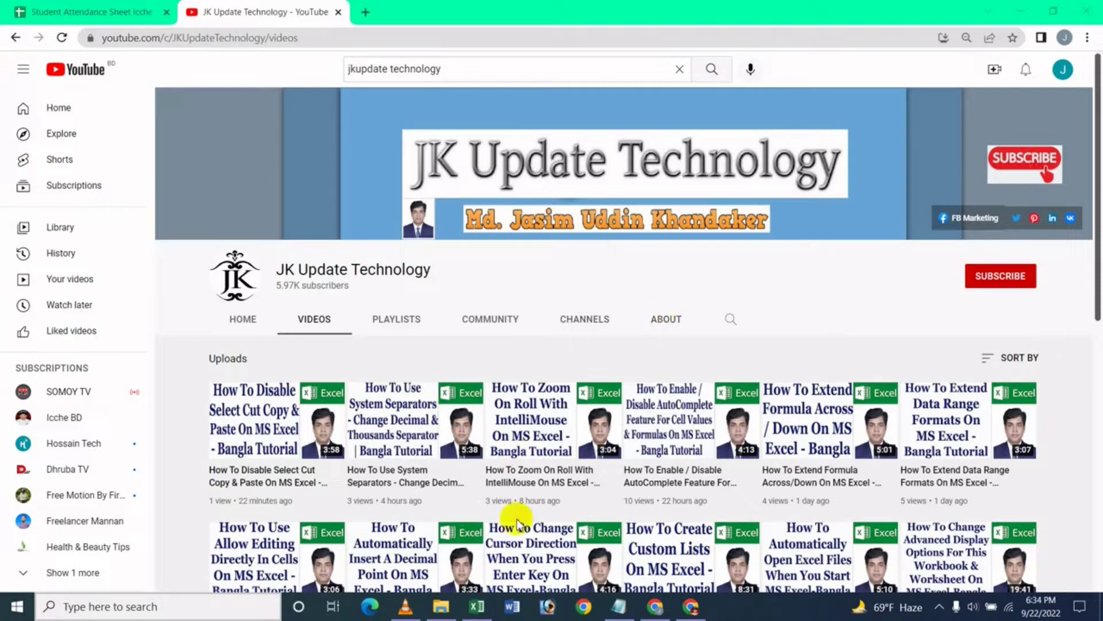
Switch from the YouTube videos page in Chrome to the blank Excel workbook Book1.
click(477, 607)
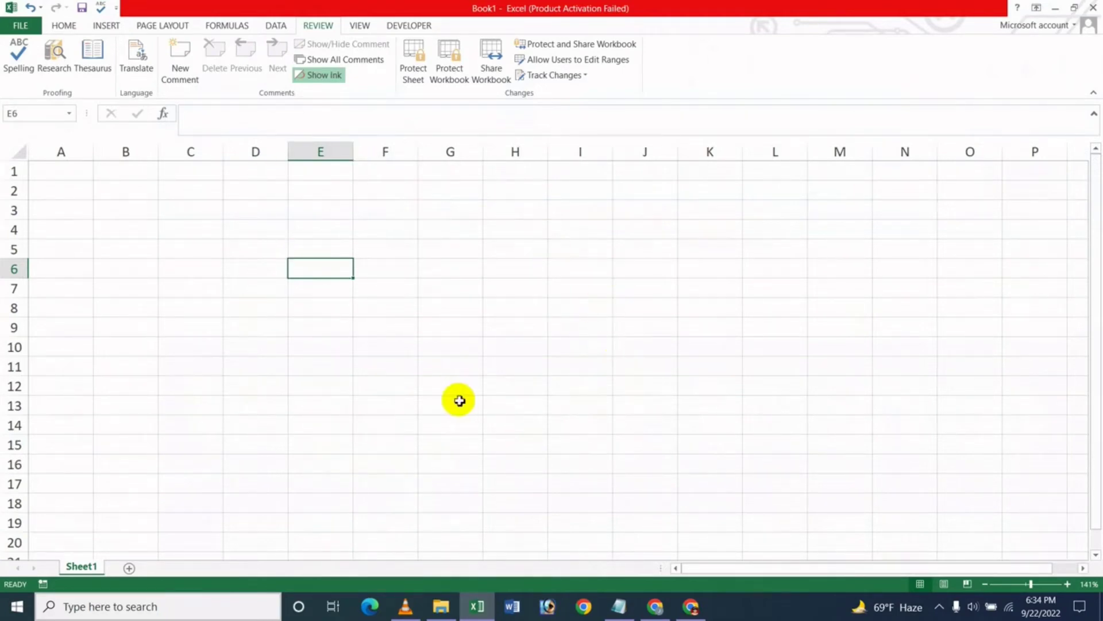
Enter the subject headings Bengali, English and Math in C5:E5.
click(244, 343)
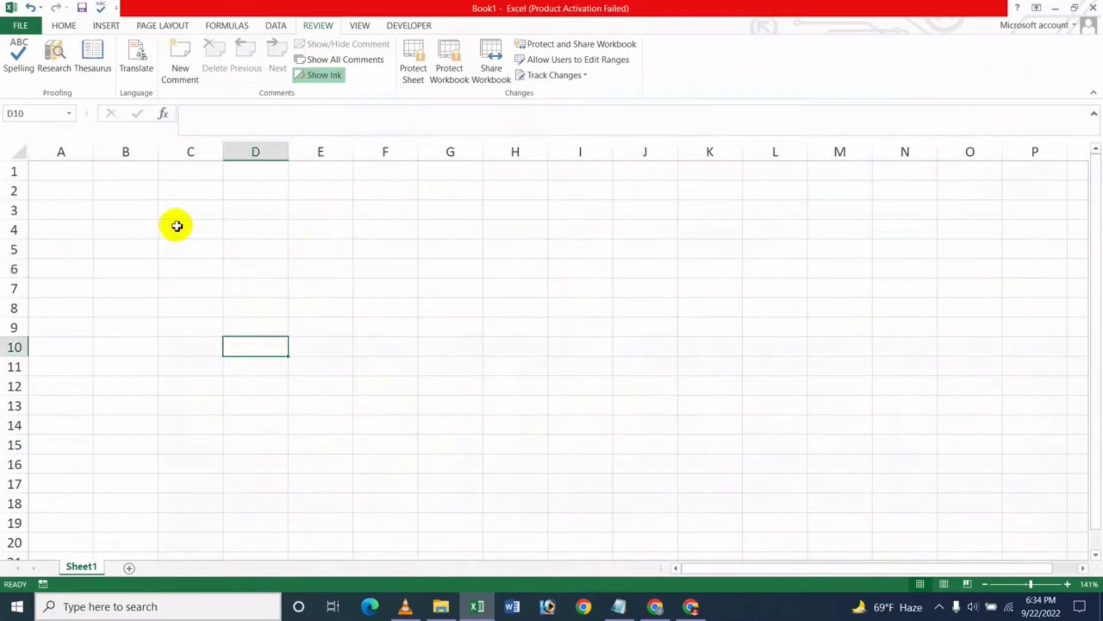
click(196, 253)
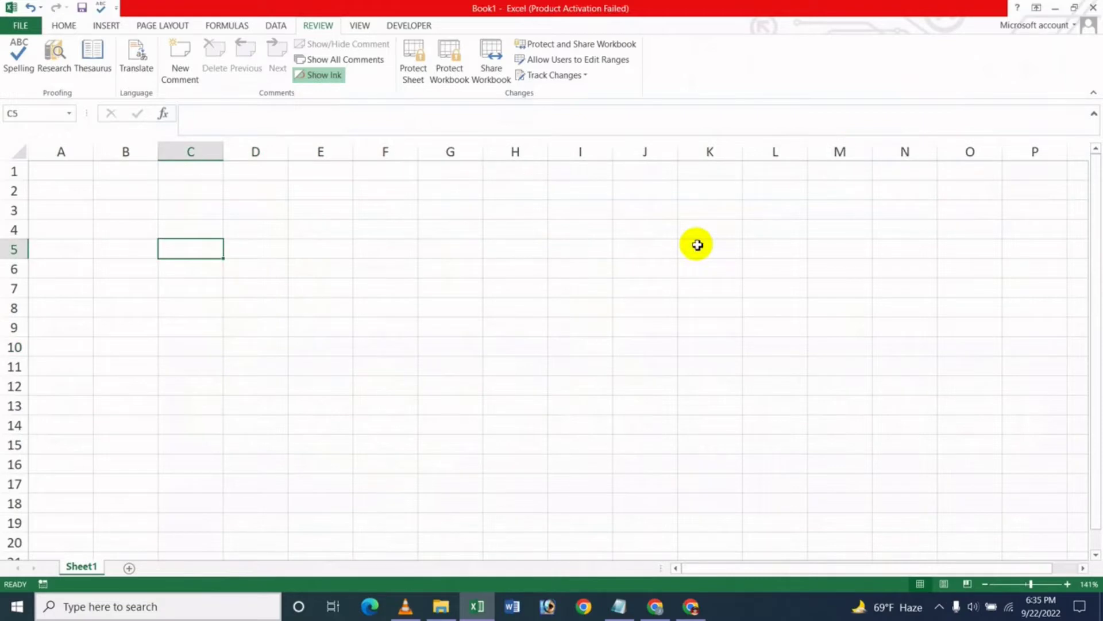
text(Bengali)
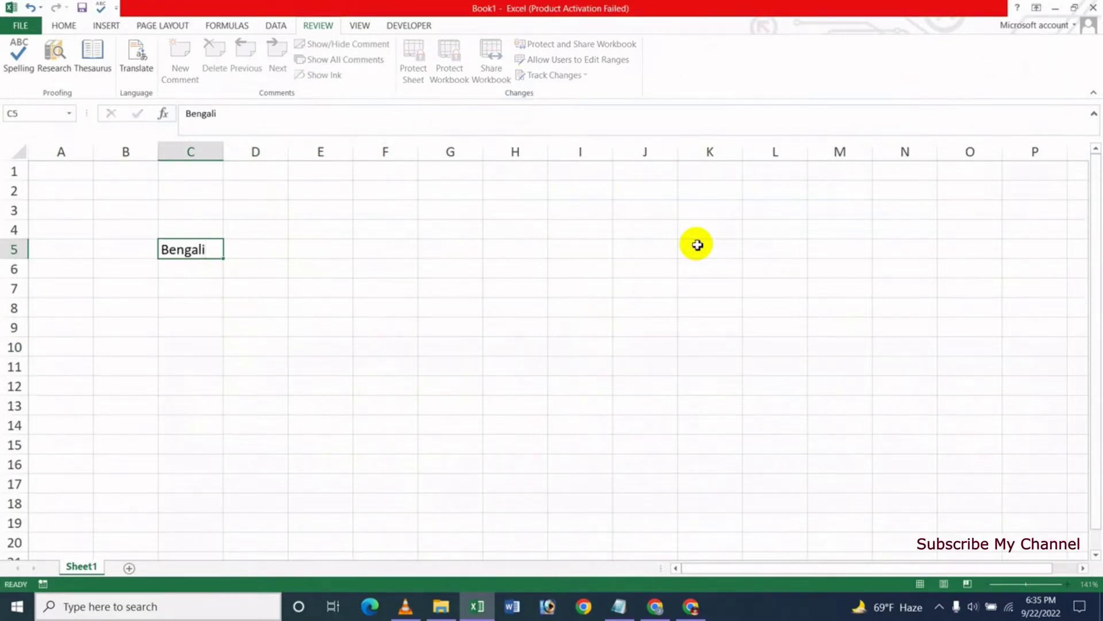
key(Tab)
text(Eng)
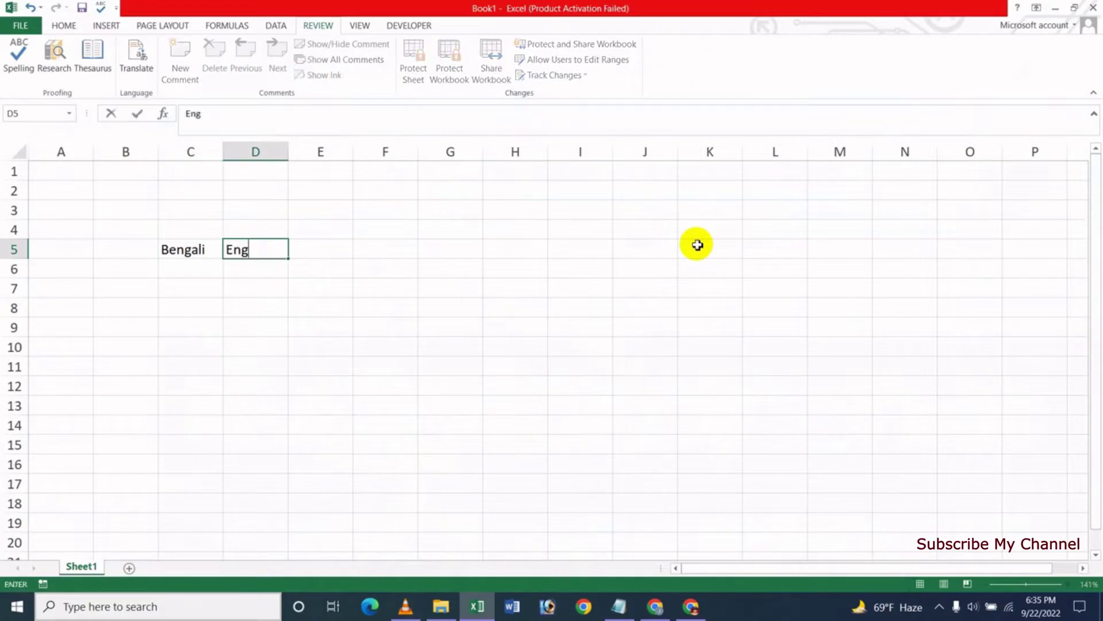
text(lish)
key(Tab)
text(M)
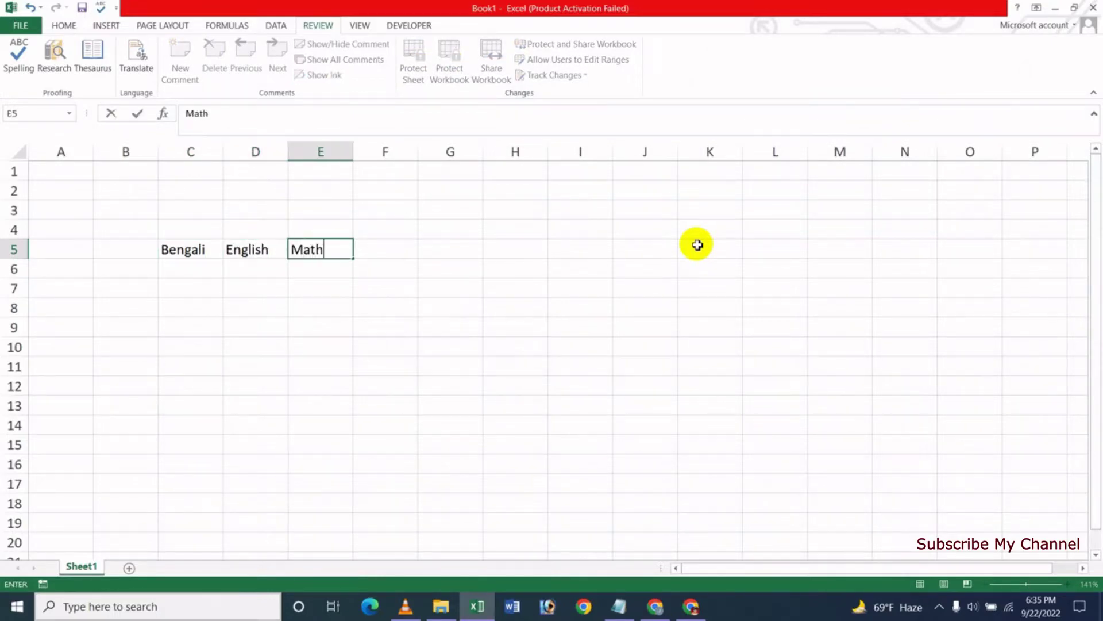
key(Return)
List the students Karim, Rahim, Monir and Hasan in B6:B9.
key(Left)
key(Left)
key(Left)
text(Stu)
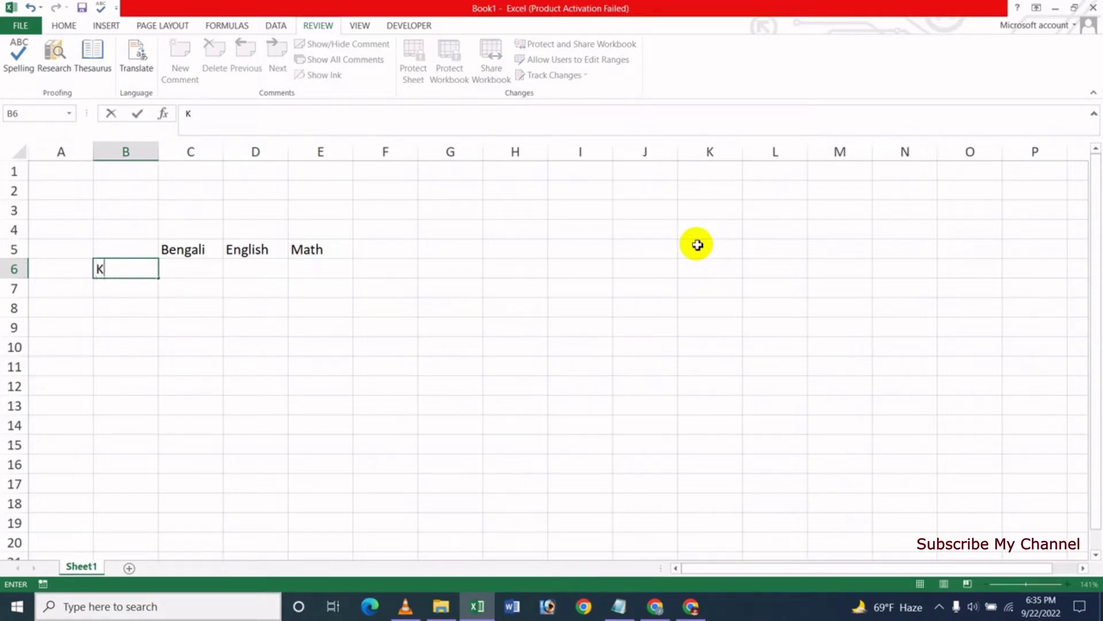
text(arim)
key(Return)
text(Rahim)
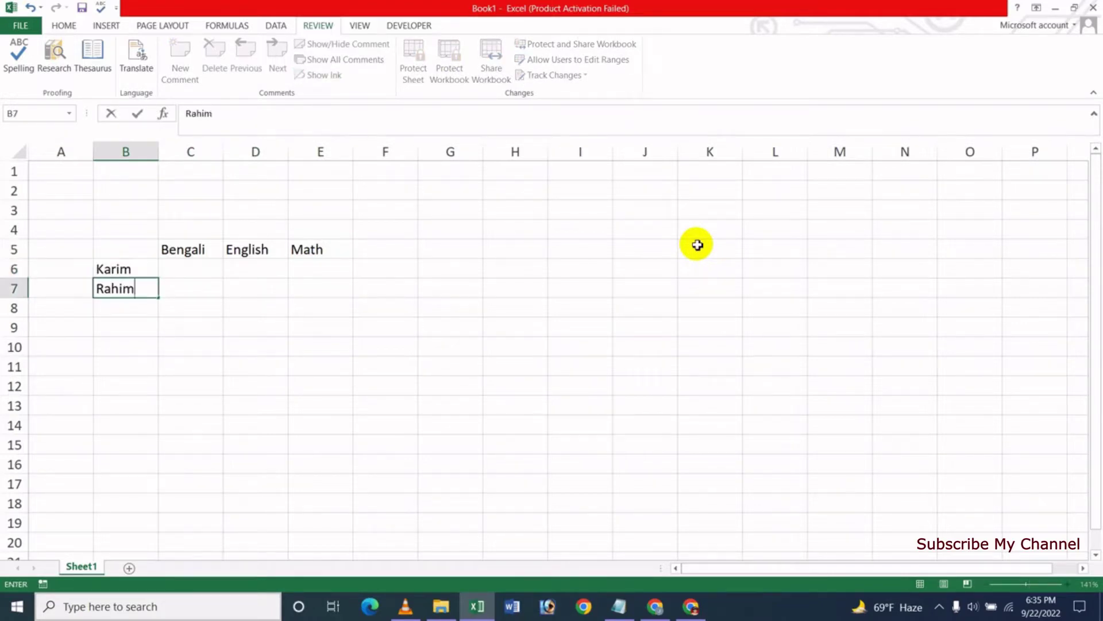
key(Return)
text(Monir)
key(Return)
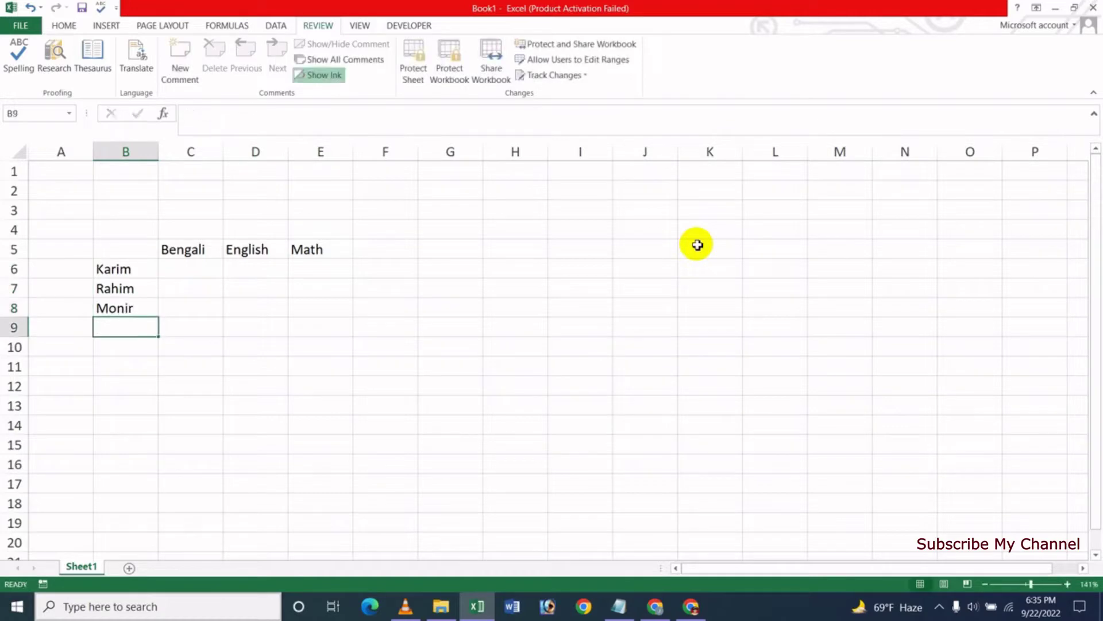
text(Has)
key(Return)
key(Up)
key(Up)
key(Up)
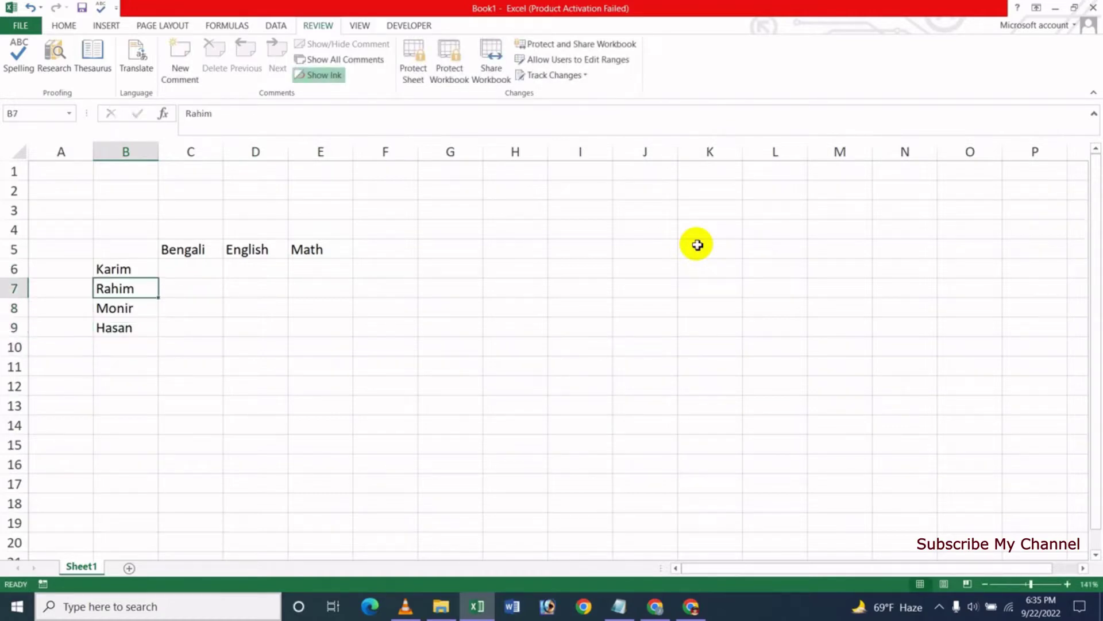
key(Up)
key(Right)
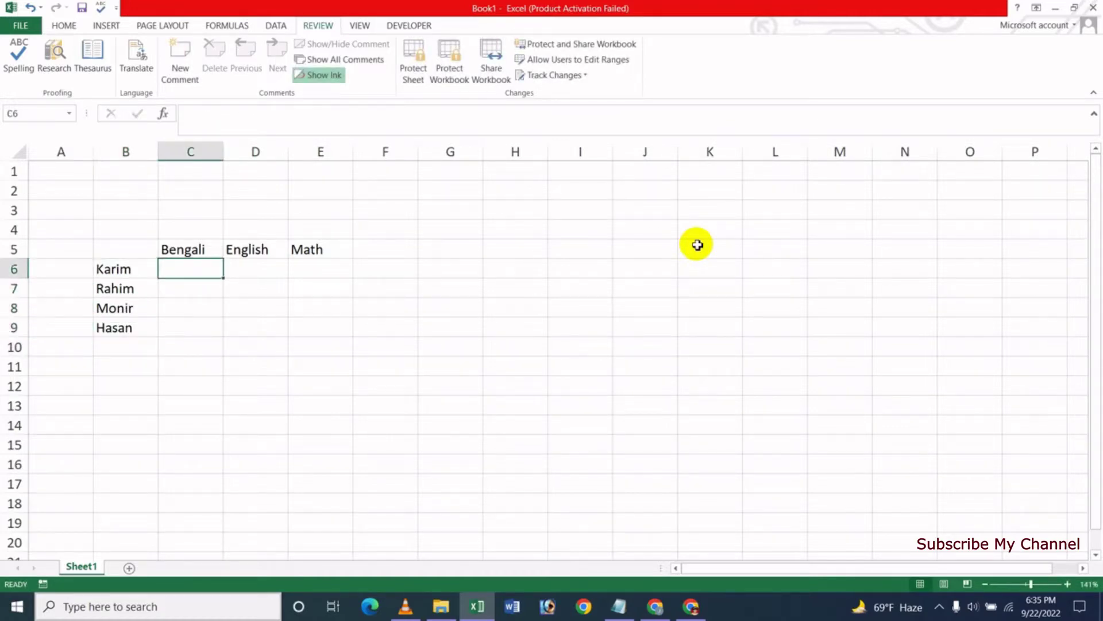
Enter Karim's marks 50, 60, 80 and Rahim's marks 40, 70, 80.
text(50)
key(Tab)
text(6)
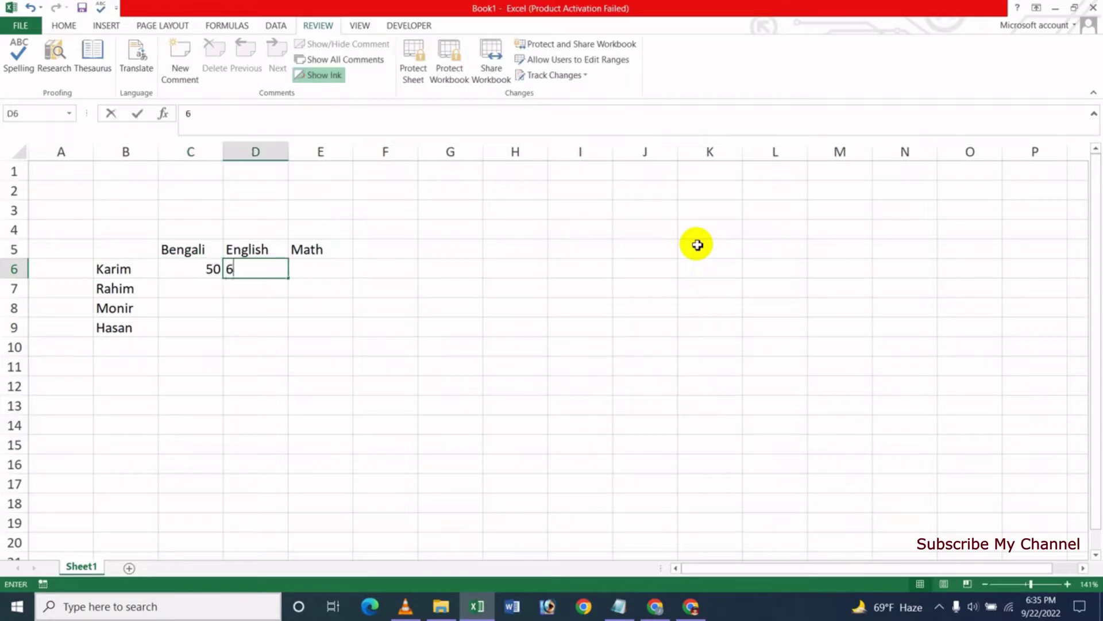
text(0)
key(Tab)
text(80)
key(Return)
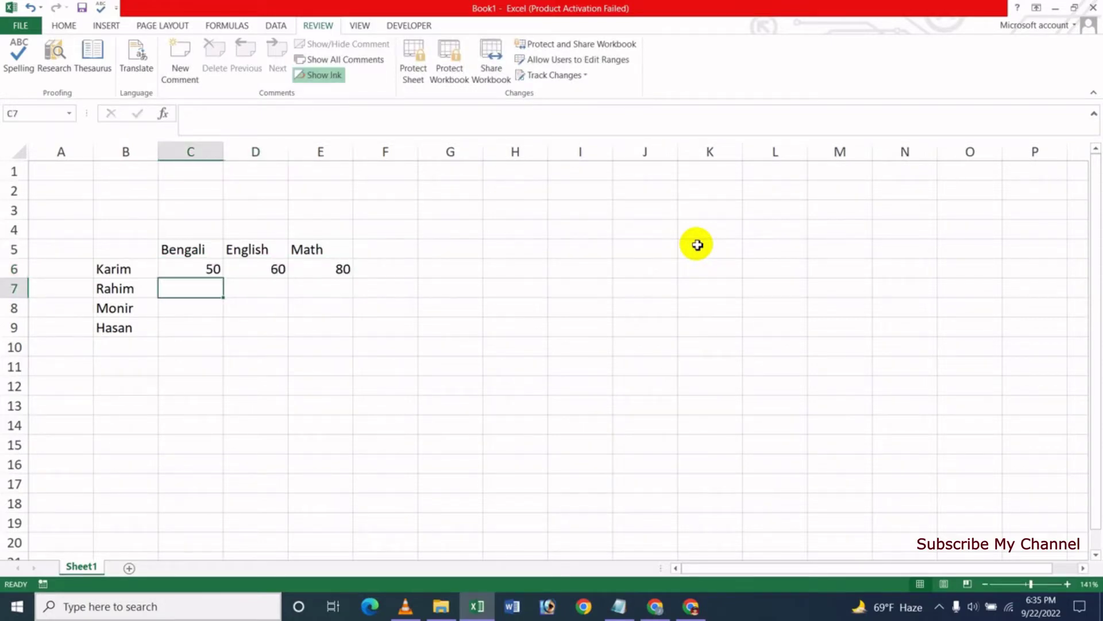
text(40)
key(Tab)
text(7)
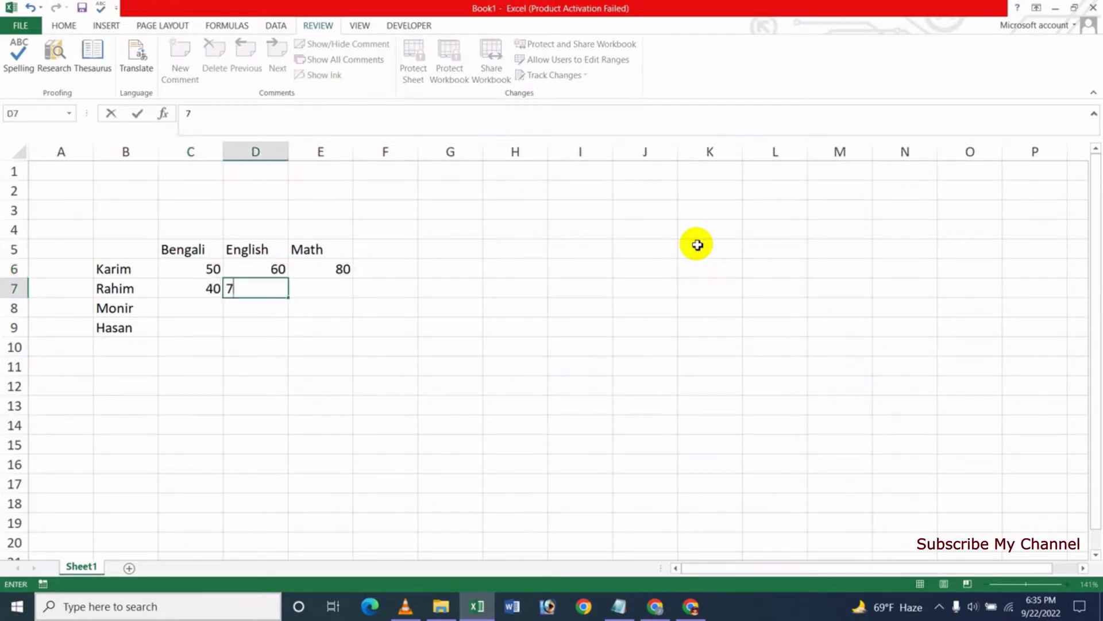
text(0)
key(Tab)
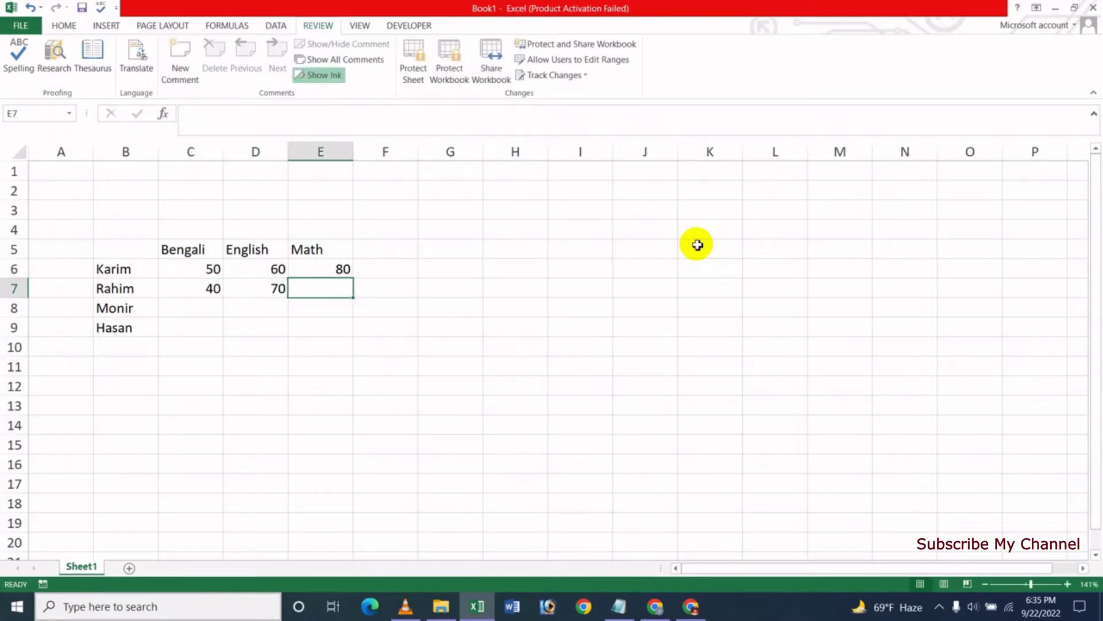
text(80)
key(Return)
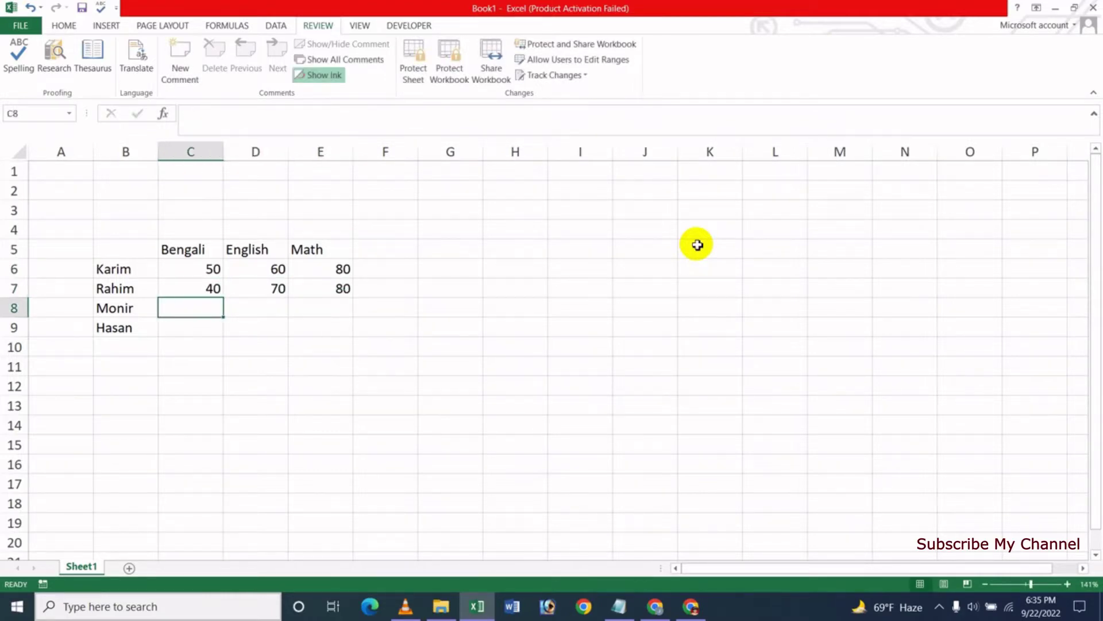
Enter Monir's marks 50, 70, 70 and Hasan's marks 55, 75, 90.
text(50)
key(Tab)
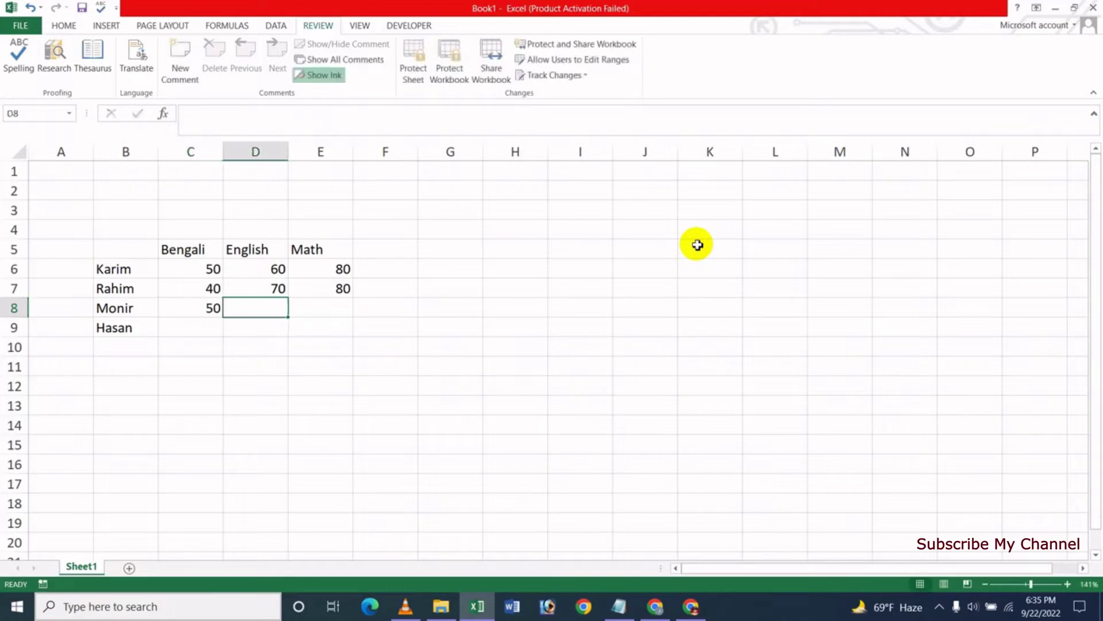
text(70)
key(Tab)
text(7)
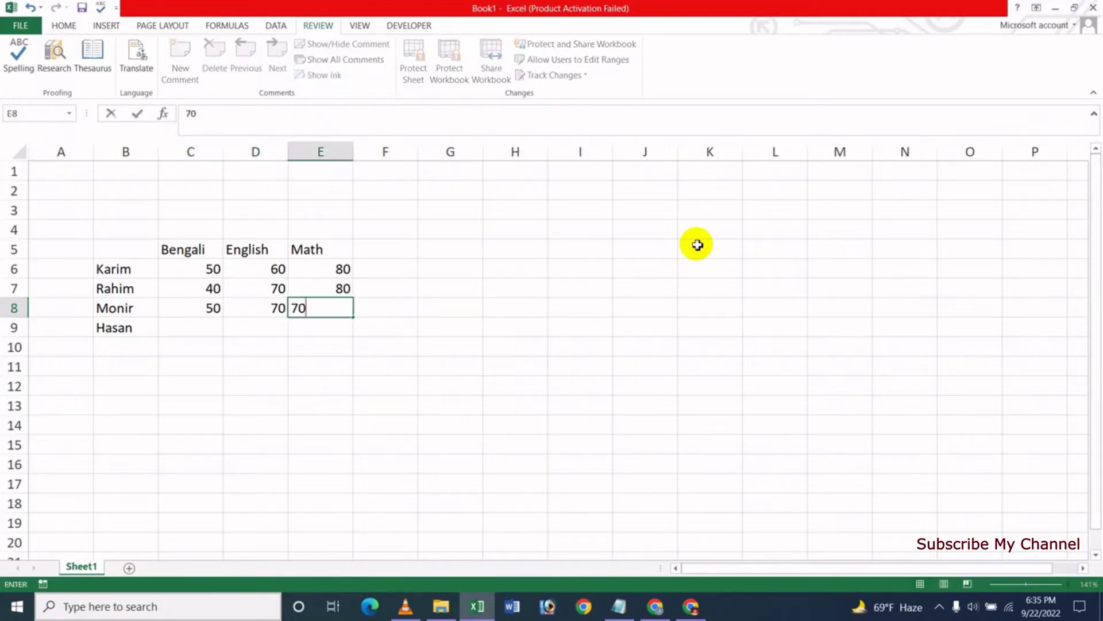
key(Return)
text(55)
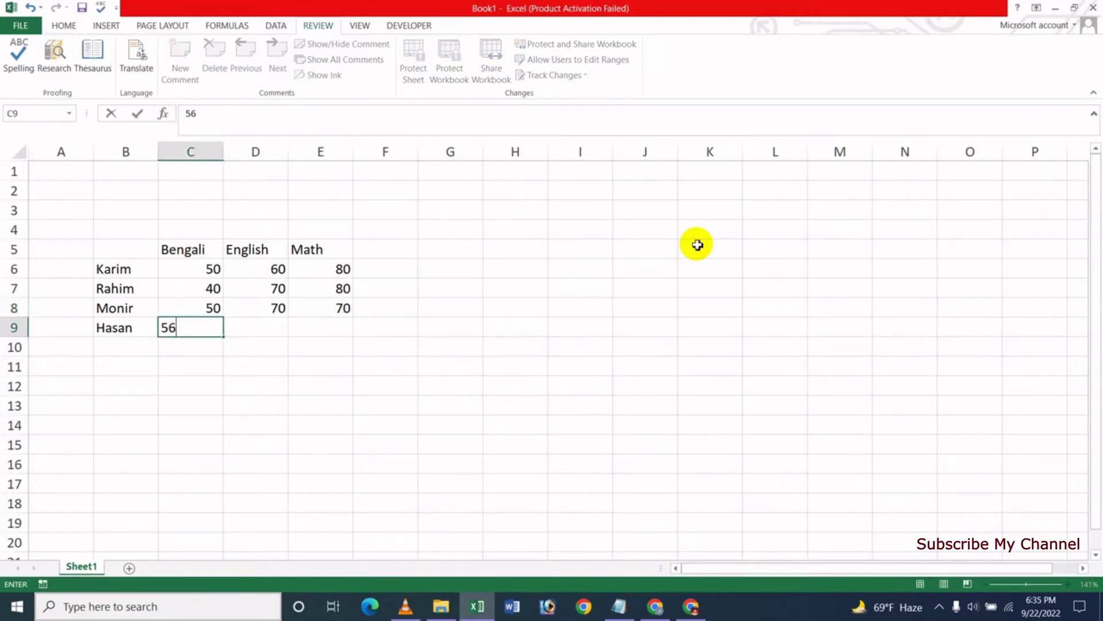
key(Tab)
text(75)
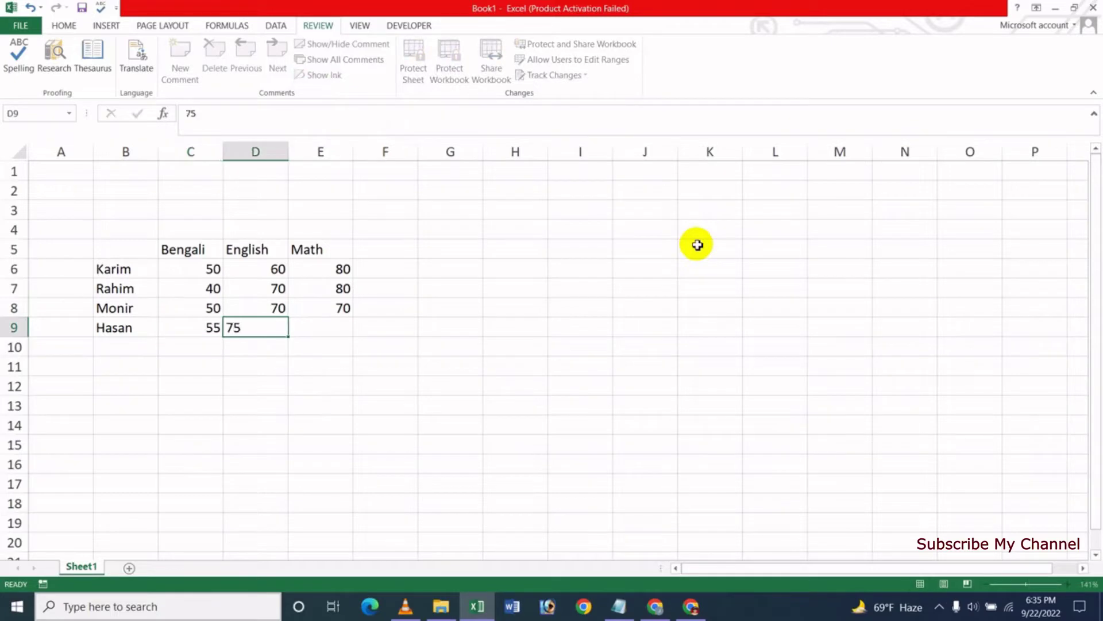
key(Tab)
text(90)
key(Return)
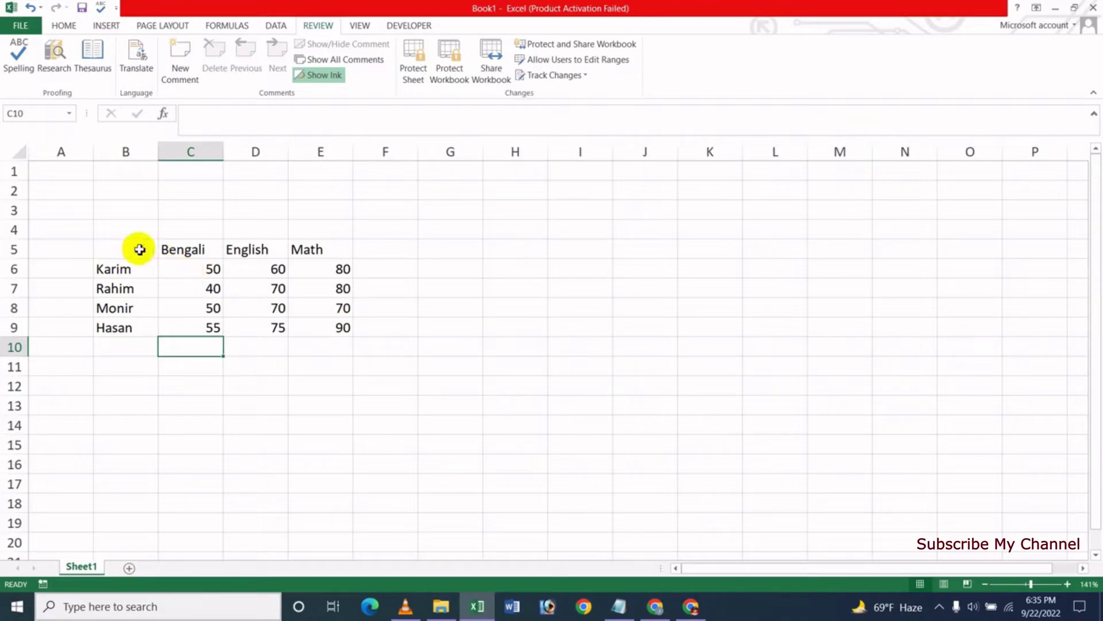
Insert a 2-D stacked column chart of the marks table B5:E9.
drag(129, 250, 313, 328)
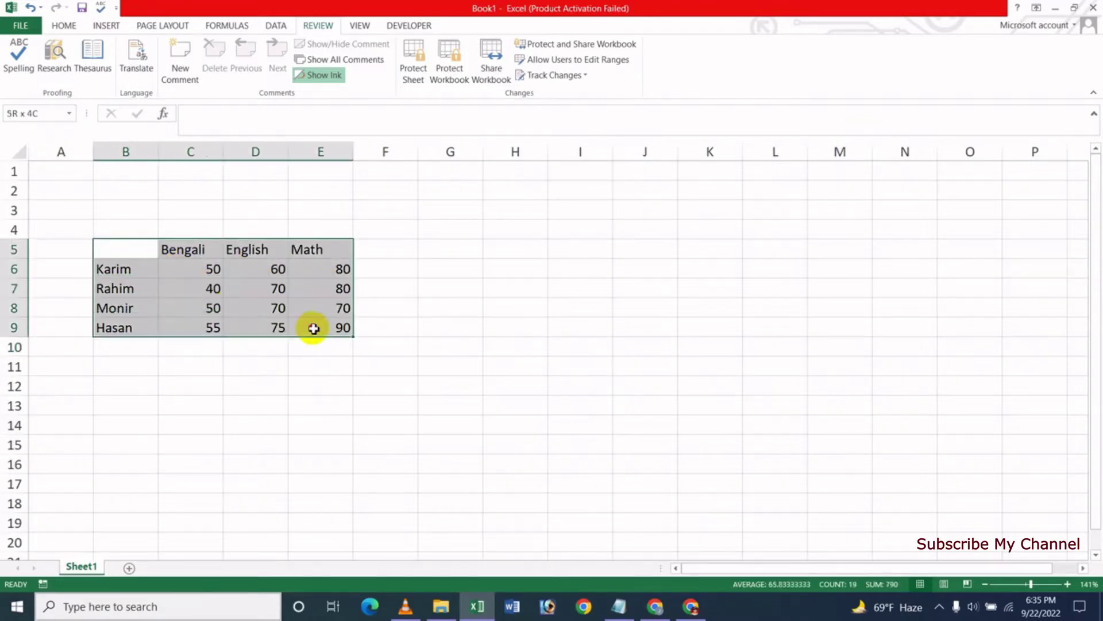
click(110, 25)
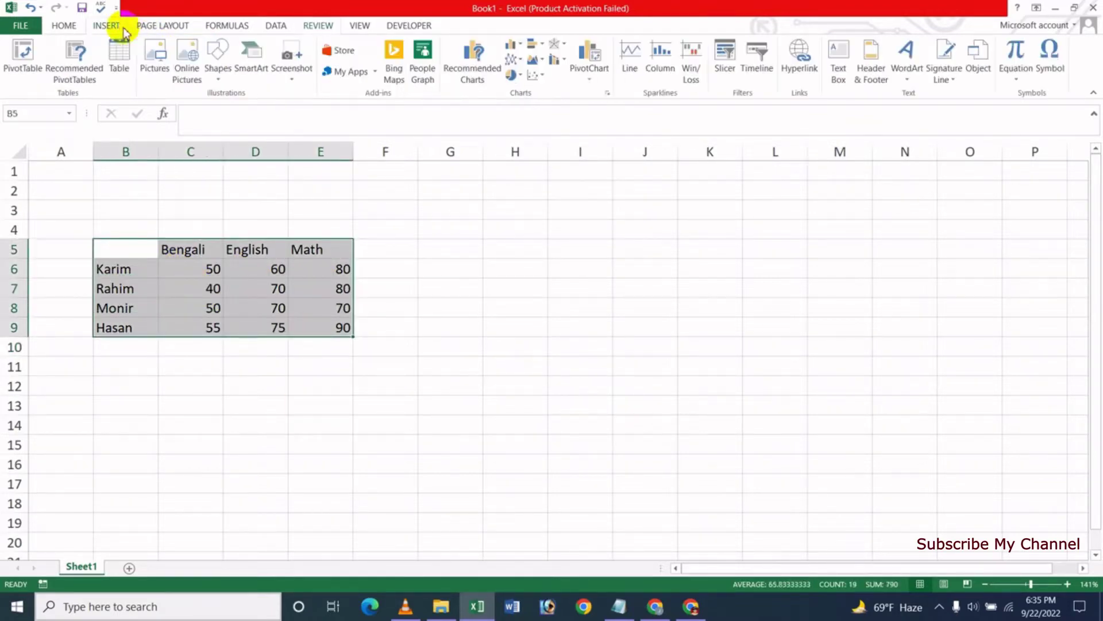
click(517, 51)
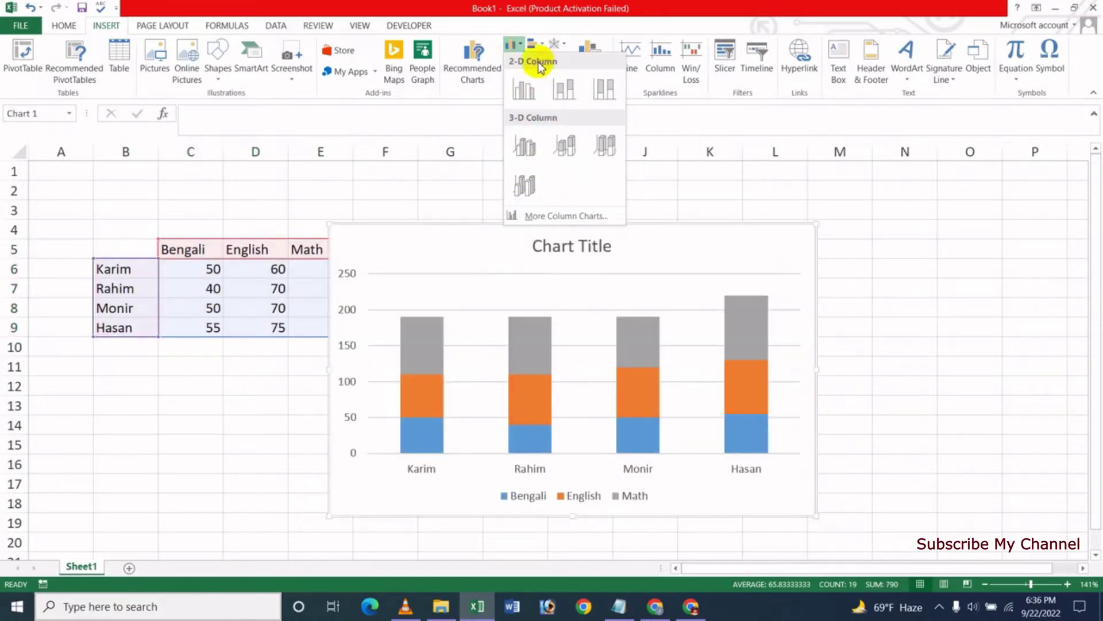
click(564, 94)
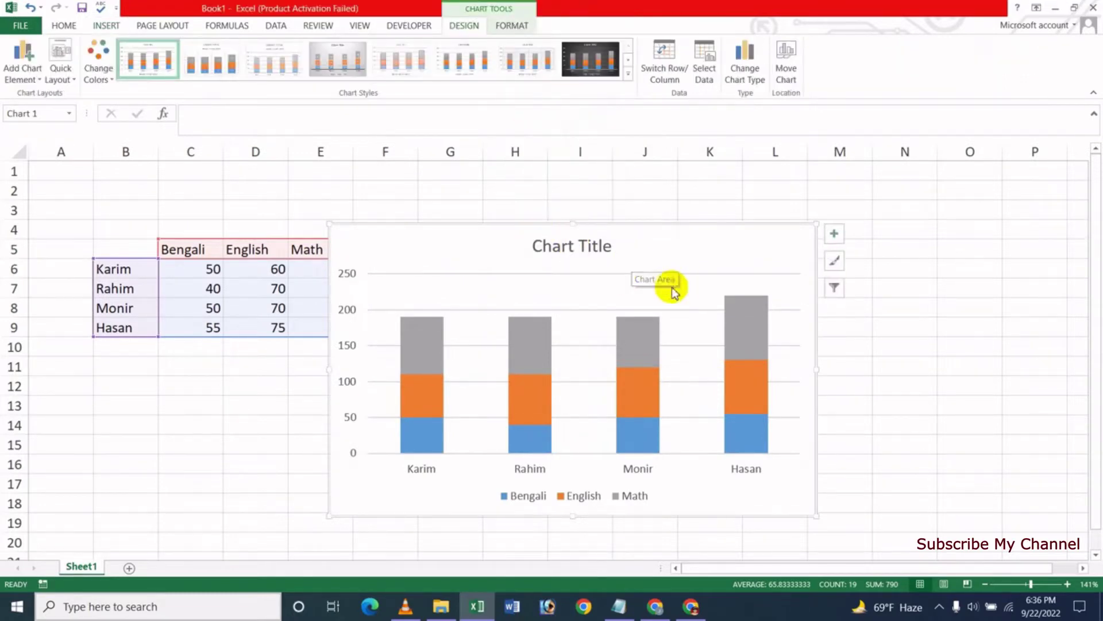
Move the stacked chart right of the marks table and select a bar in Karim's column.
drag(645, 249, 742, 235)
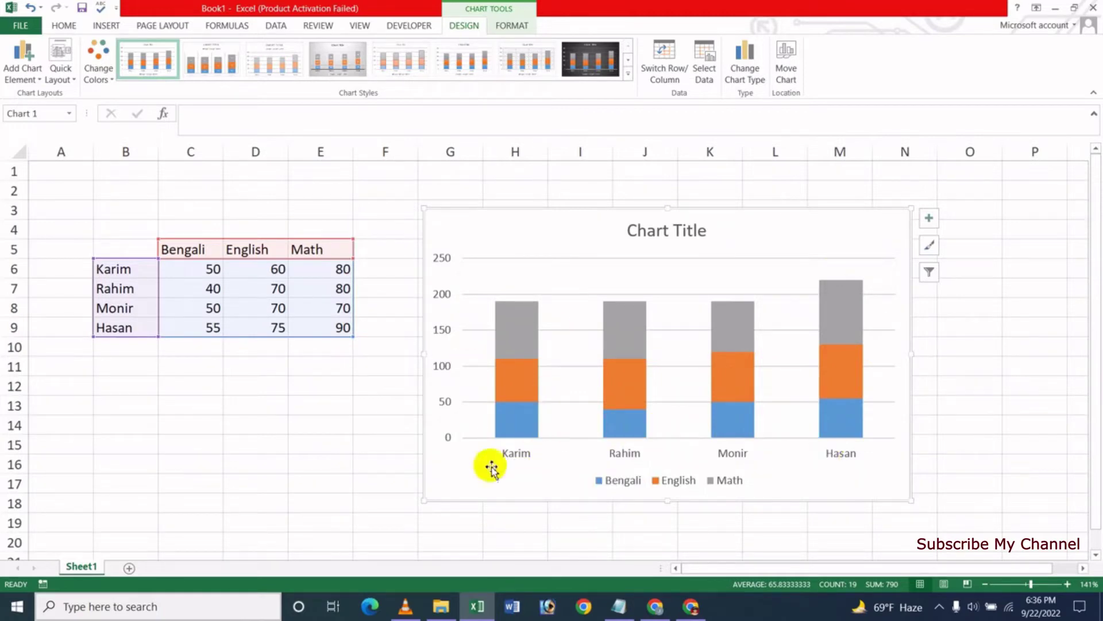
click(506, 359)
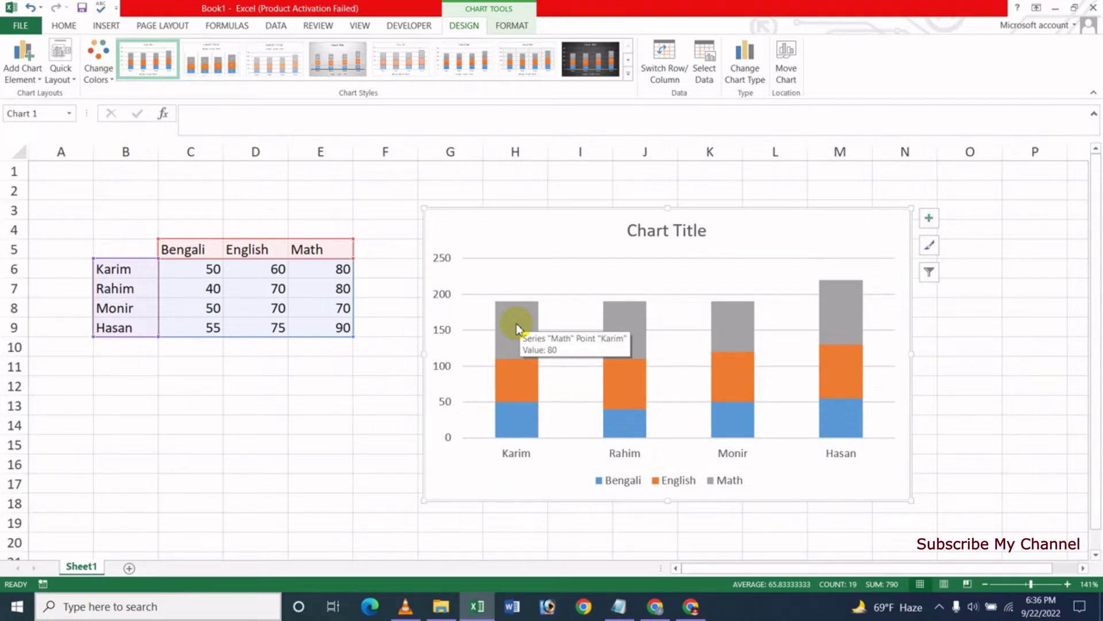
mouse_move(516, 378)
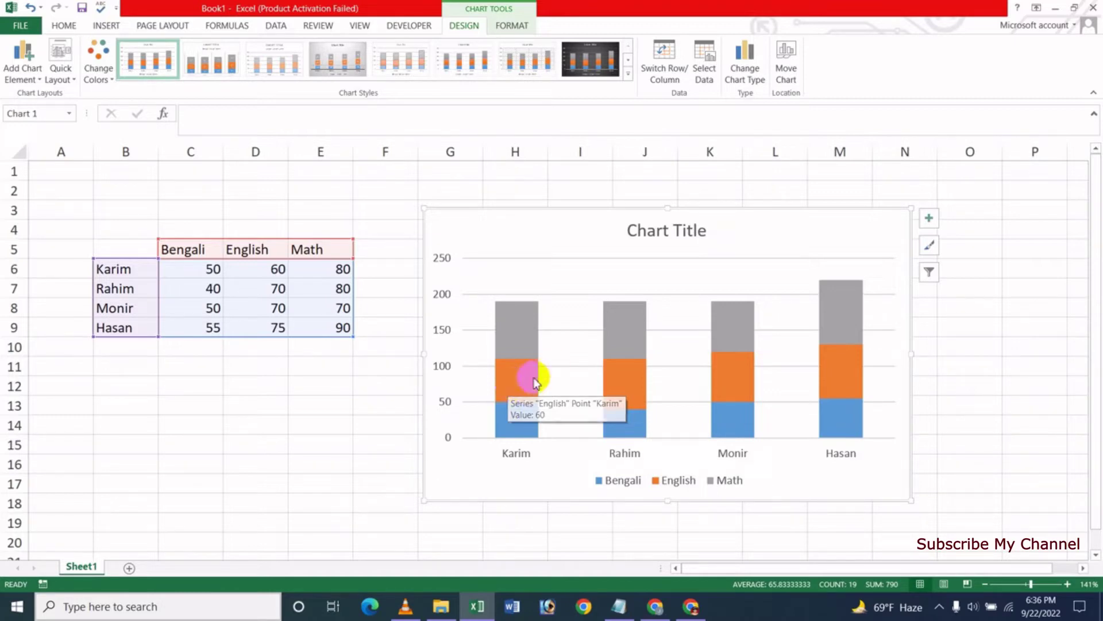
Turn off 'Show chart element names on hover' in Excel Options' Advanced settings.
click(17, 27)
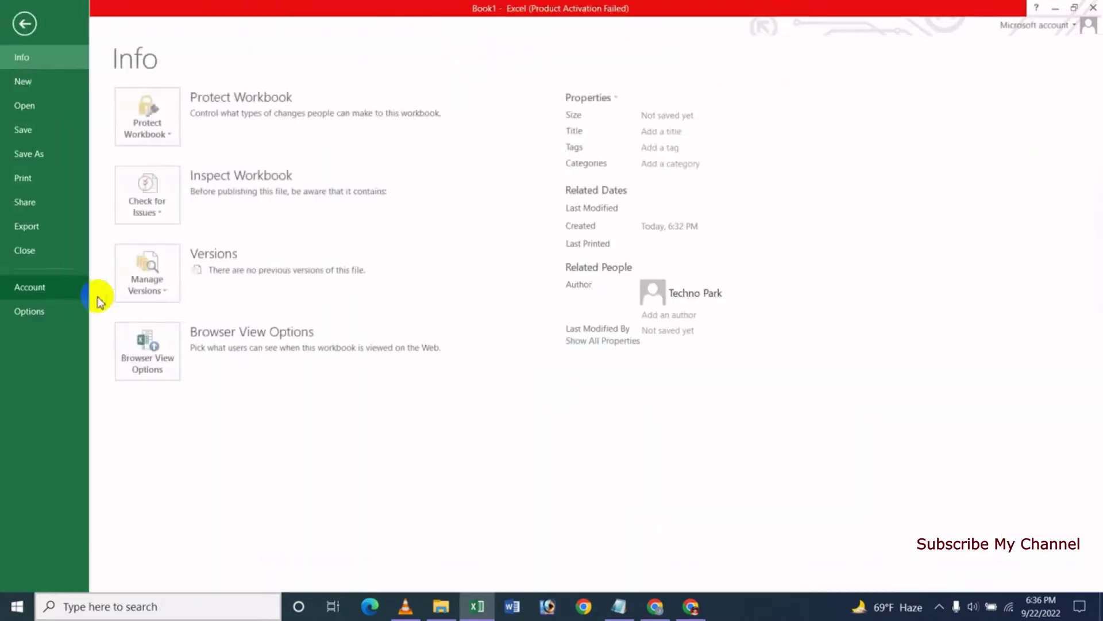
click(50, 313)
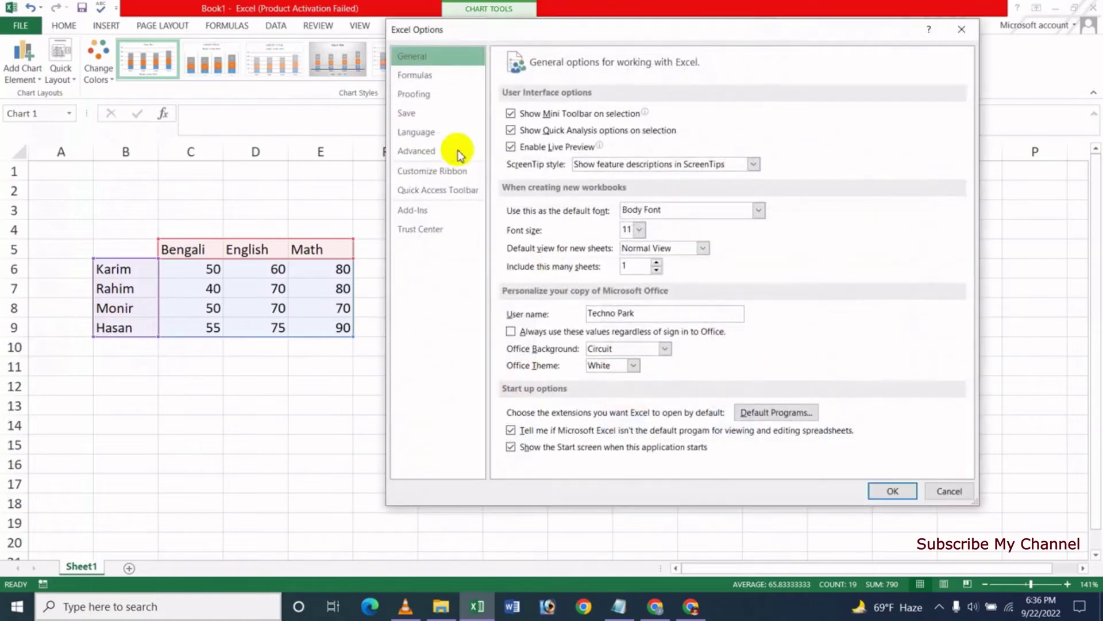
click(415, 152)
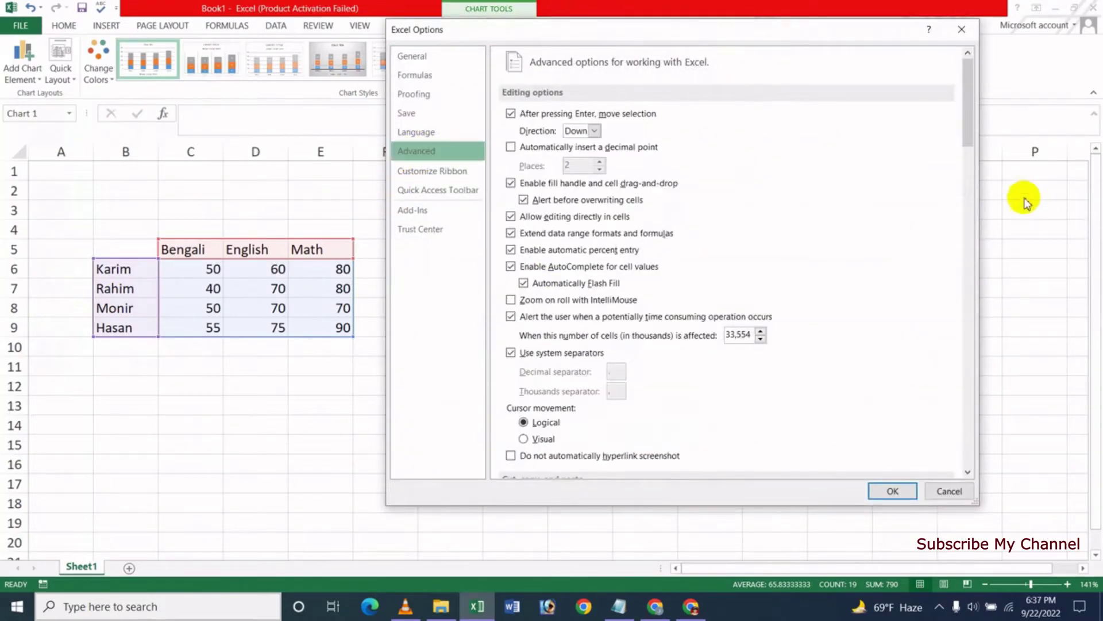
drag(971, 106, 971, 202)
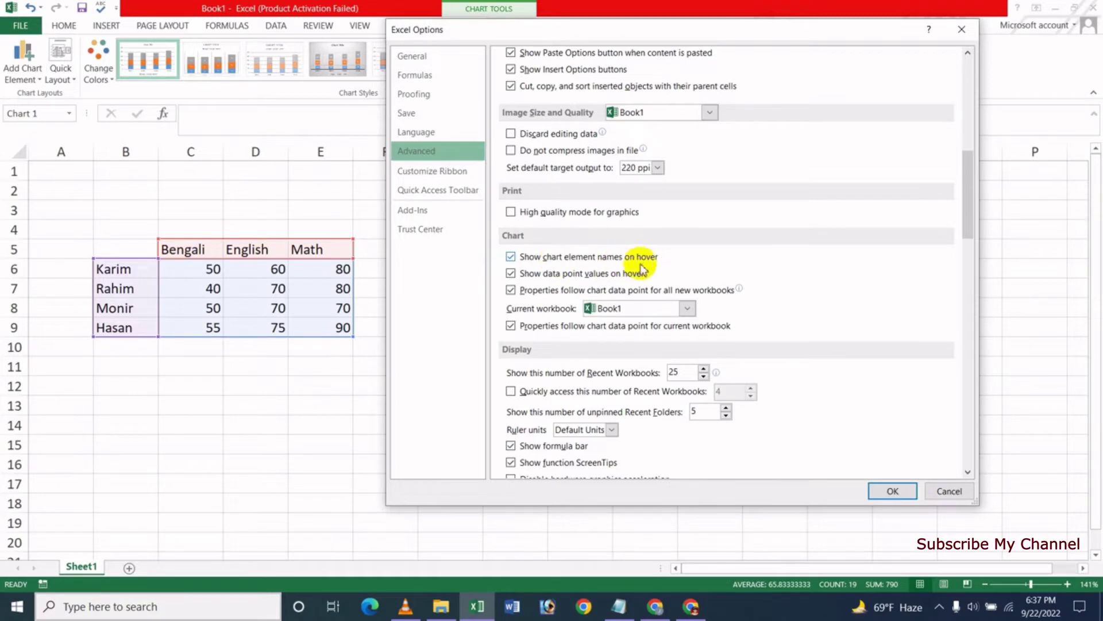
click(510, 256)
click(890, 490)
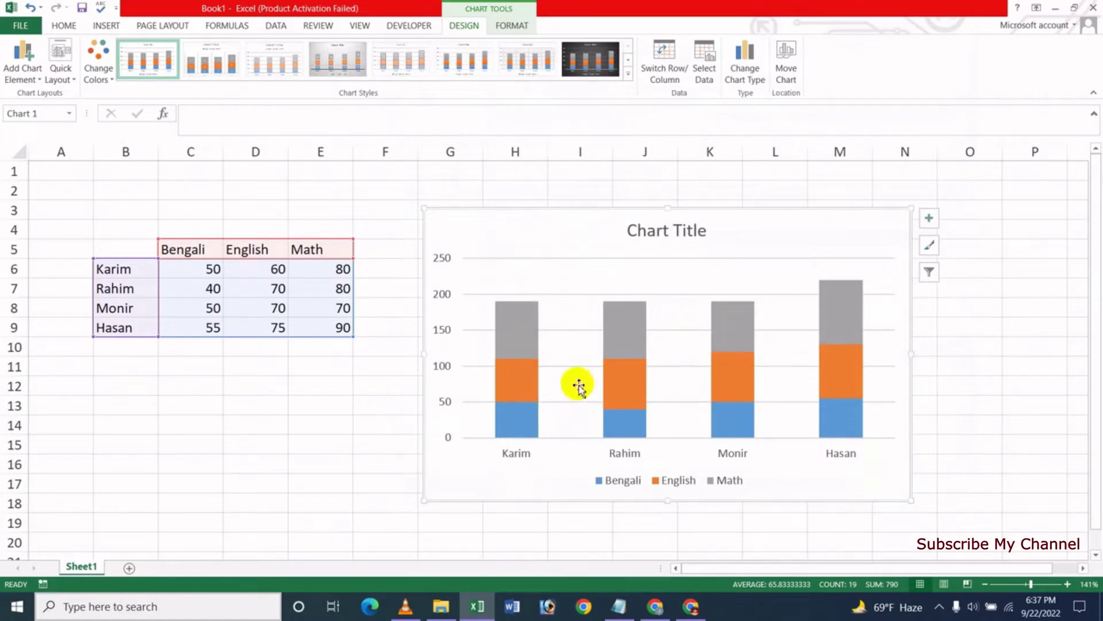
click(20, 26)
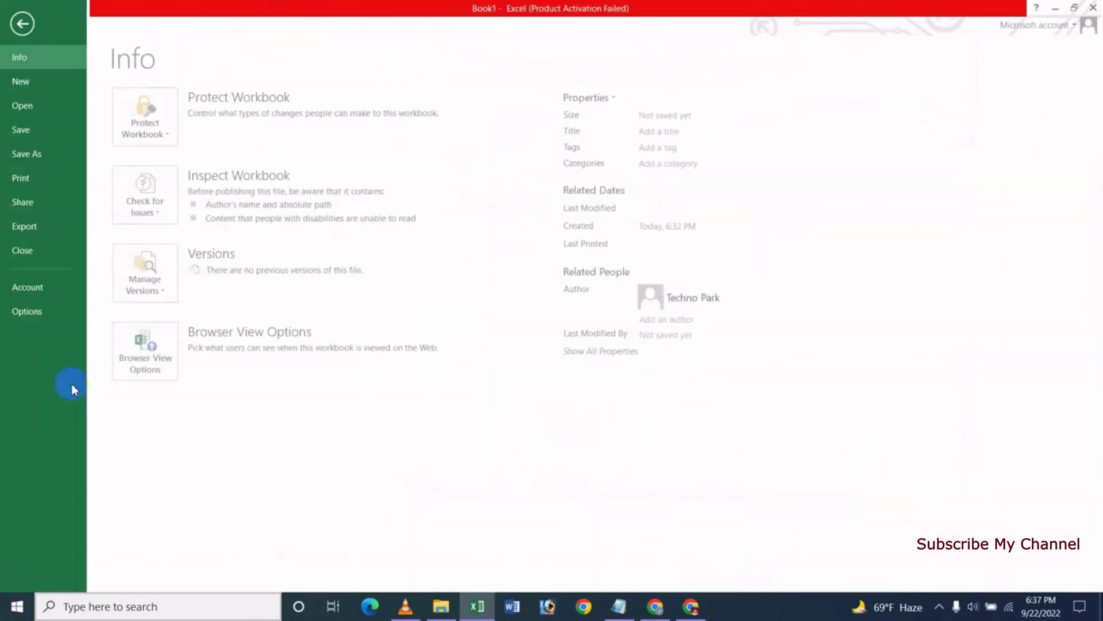
Turn off 'Show data point values on hover' in the Advanced chart options.
click(35, 317)
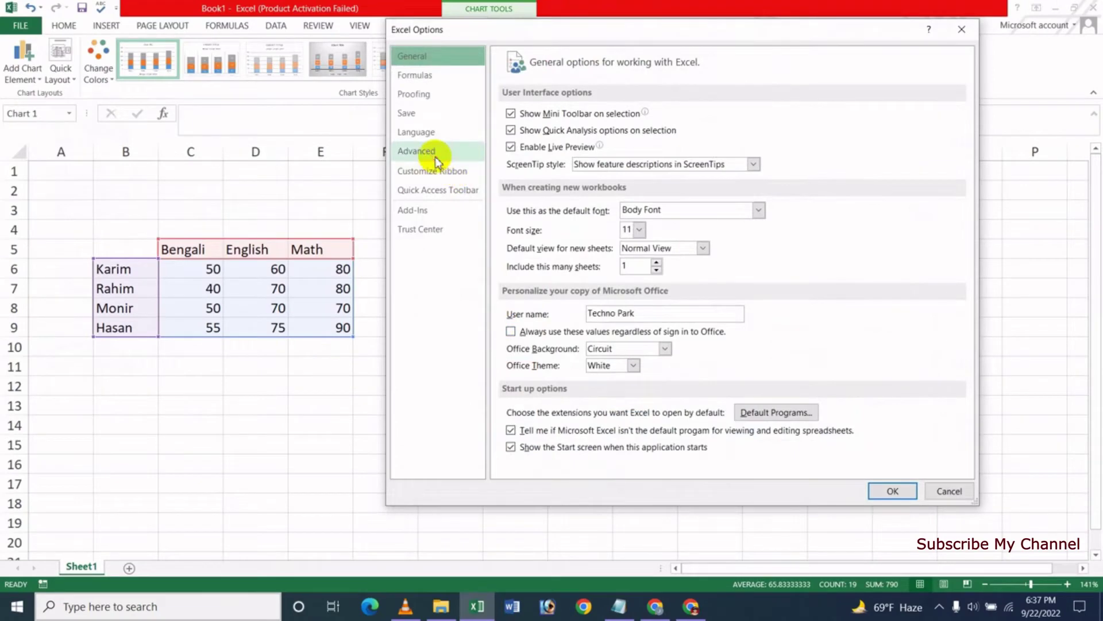
click(416, 150)
drag(965, 134, 971, 249)
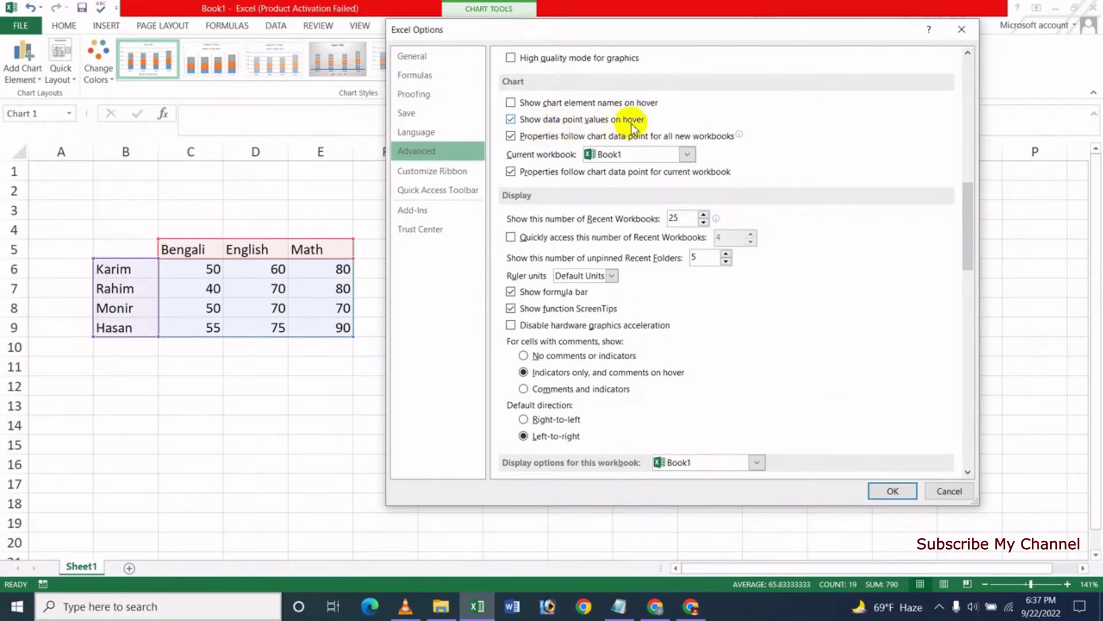
click(511, 118)
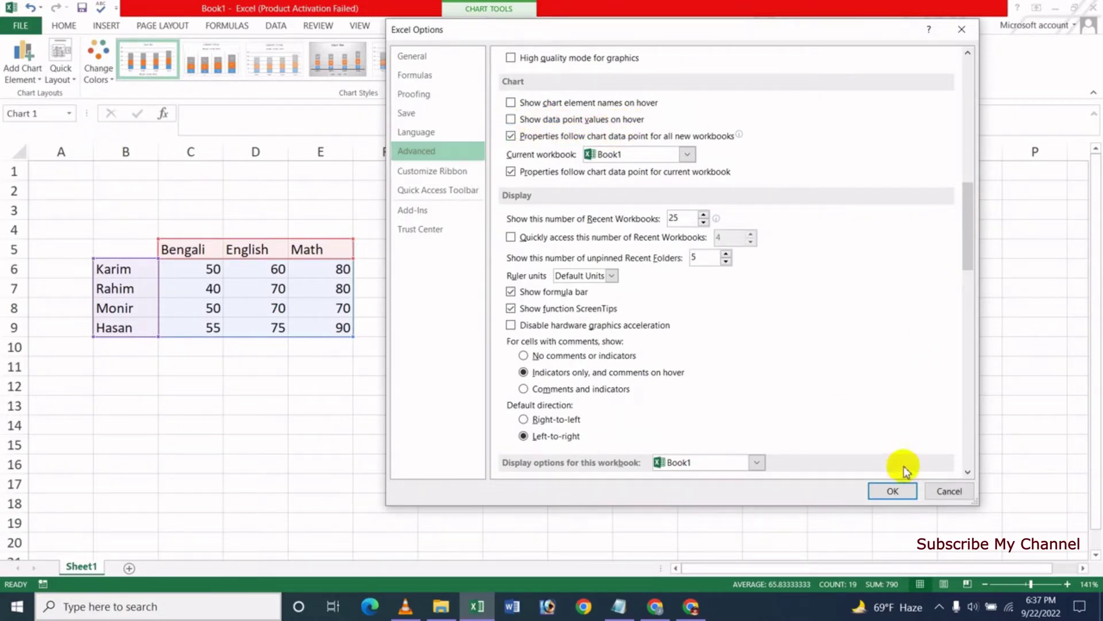
click(891, 490)
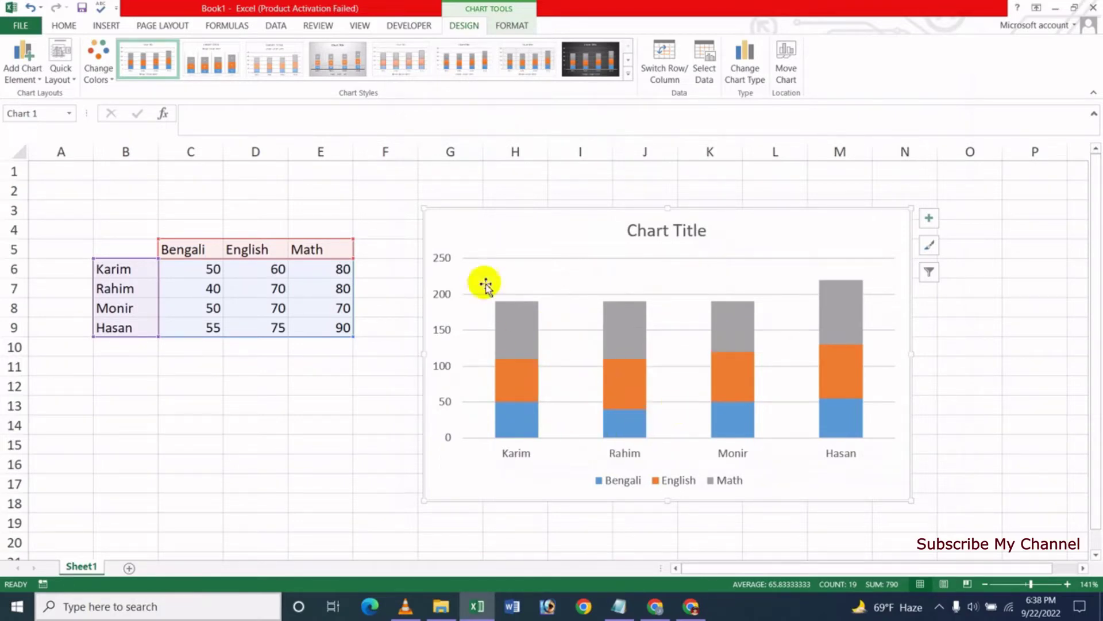
Re-enable both chart hover options, element names and data point values, in Advanced settings.
click(21, 25)
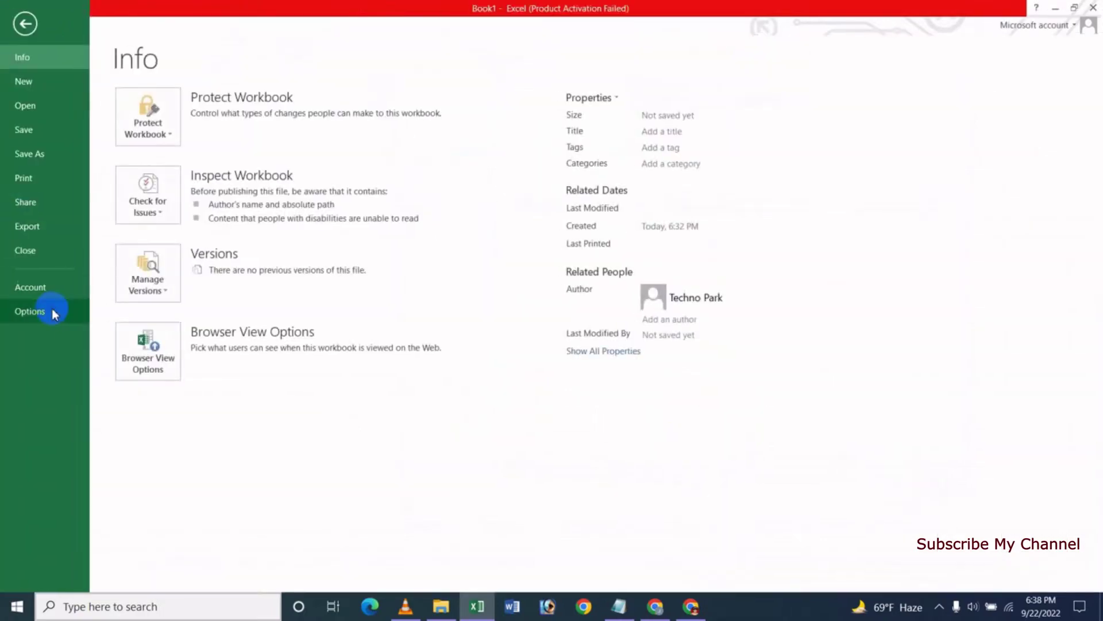
click(35, 312)
click(422, 151)
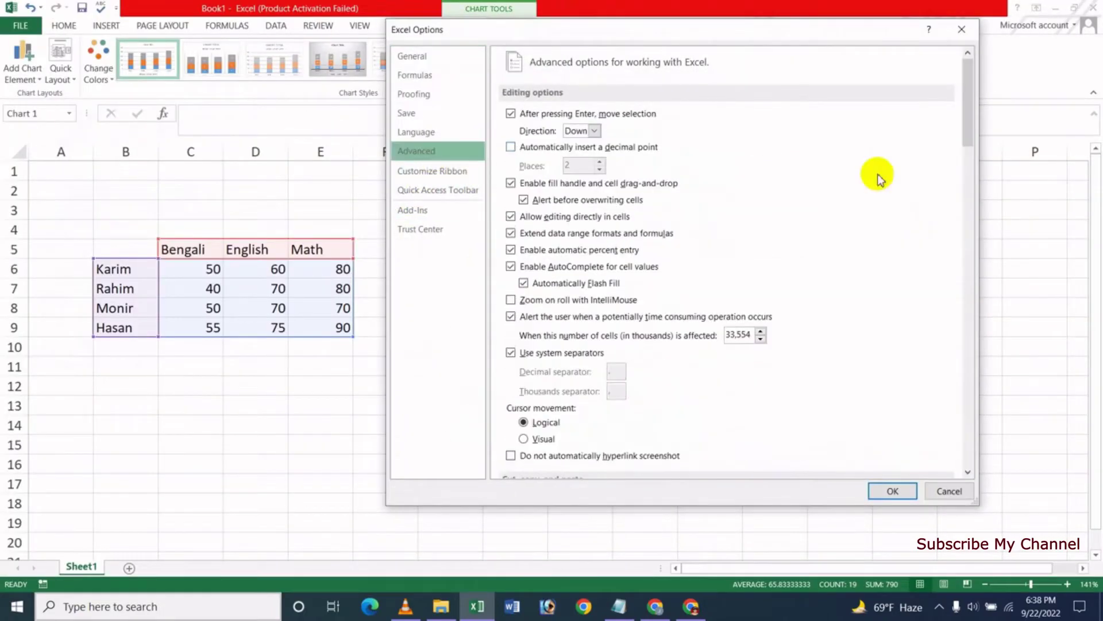
mouse_move(967, 123)
mouse_down()
mouse_move(969, 331)
mouse_move(966, 230)
mouse_up()
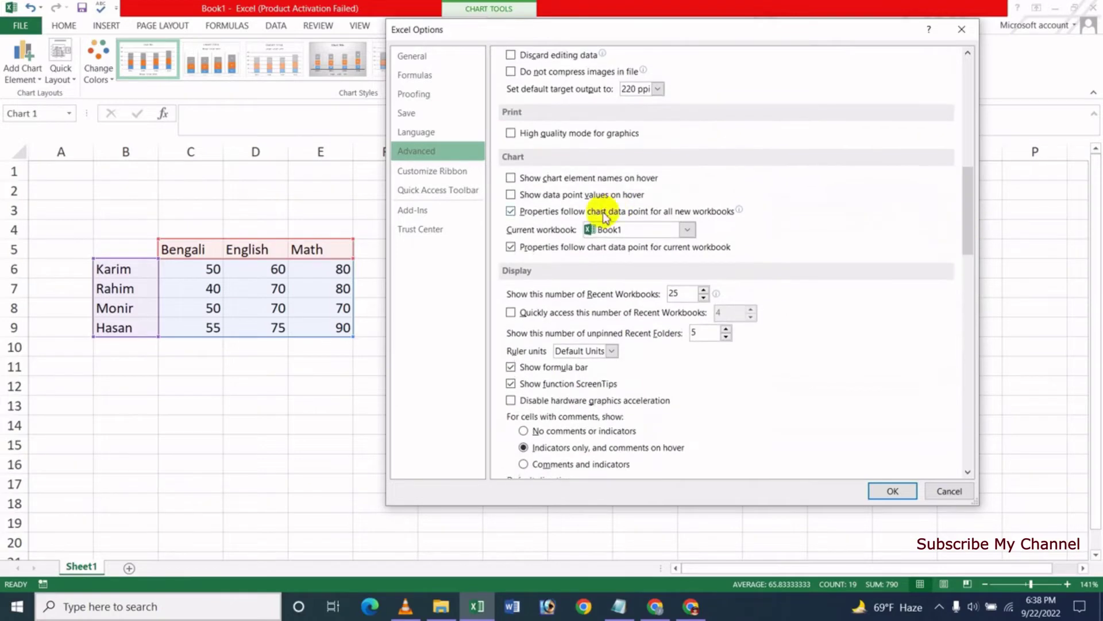
click(510, 178)
click(511, 195)
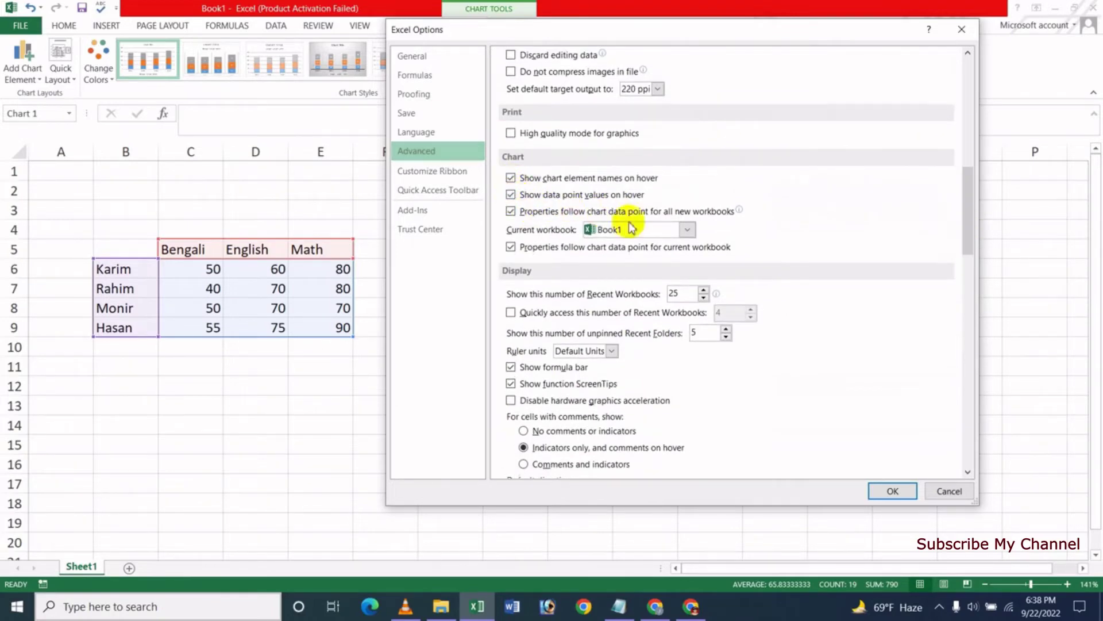
click(888, 490)
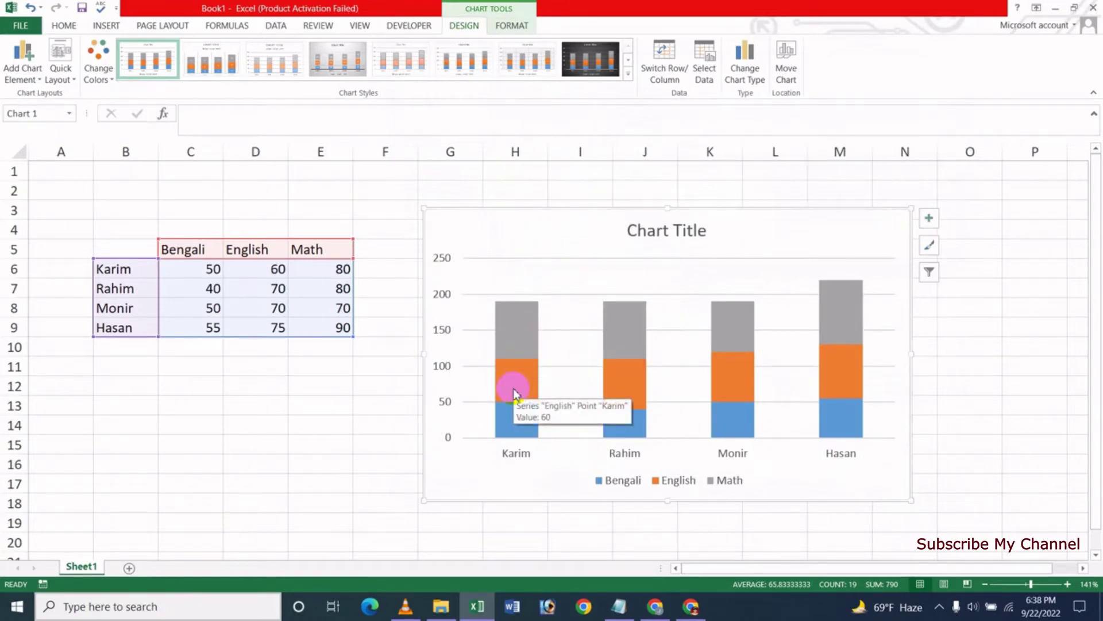
mouse_move(514, 418)
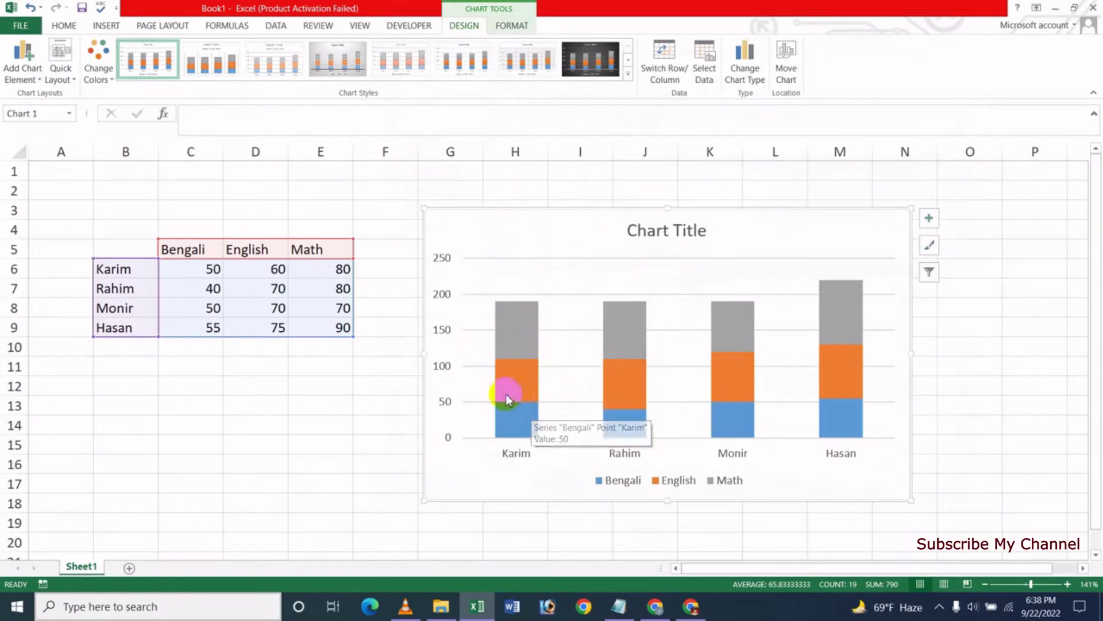
click(20, 25)
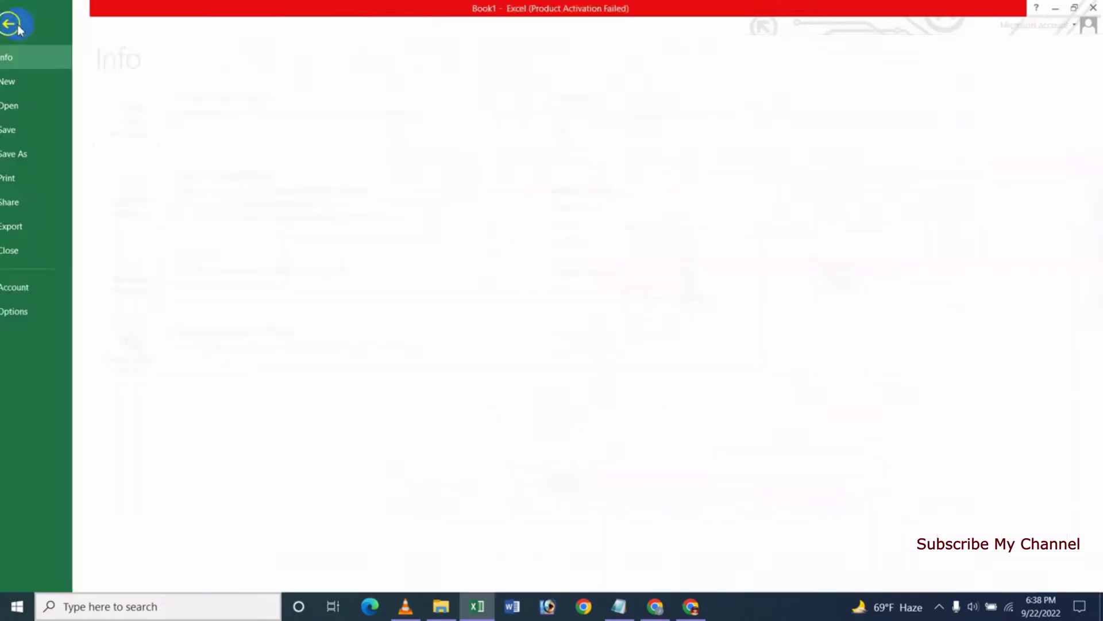
Enable 'Properties follow chart data point for current workbook' in Excel's Advanced options.
click(30, 311)
click(417, 151)
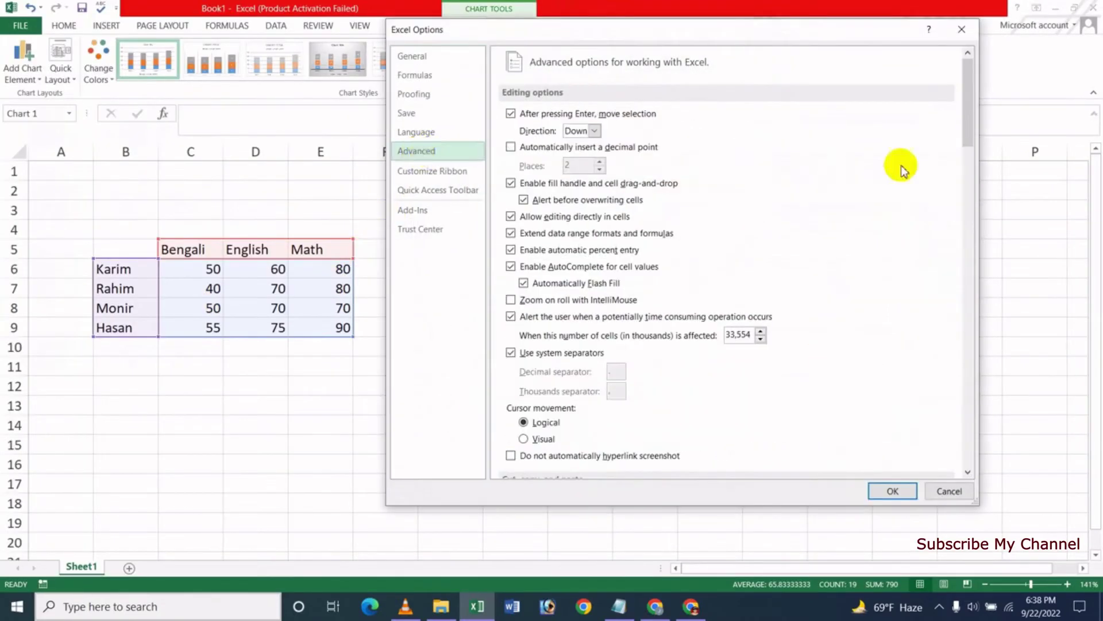
drag(968, 110, 971, 252)
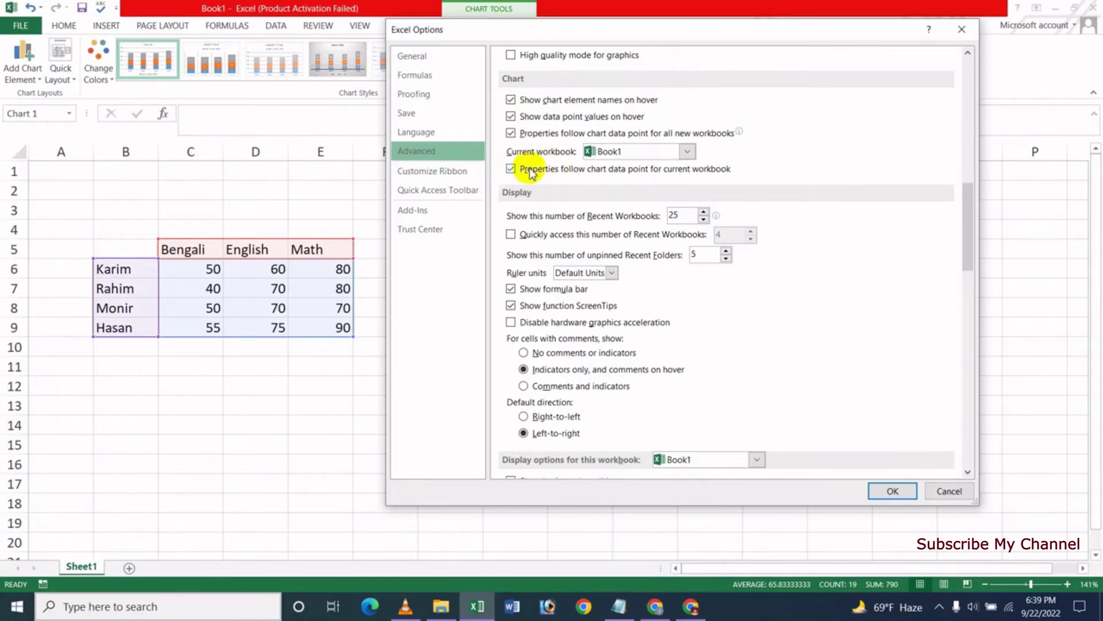
click(509, 169)
click(890, 492)
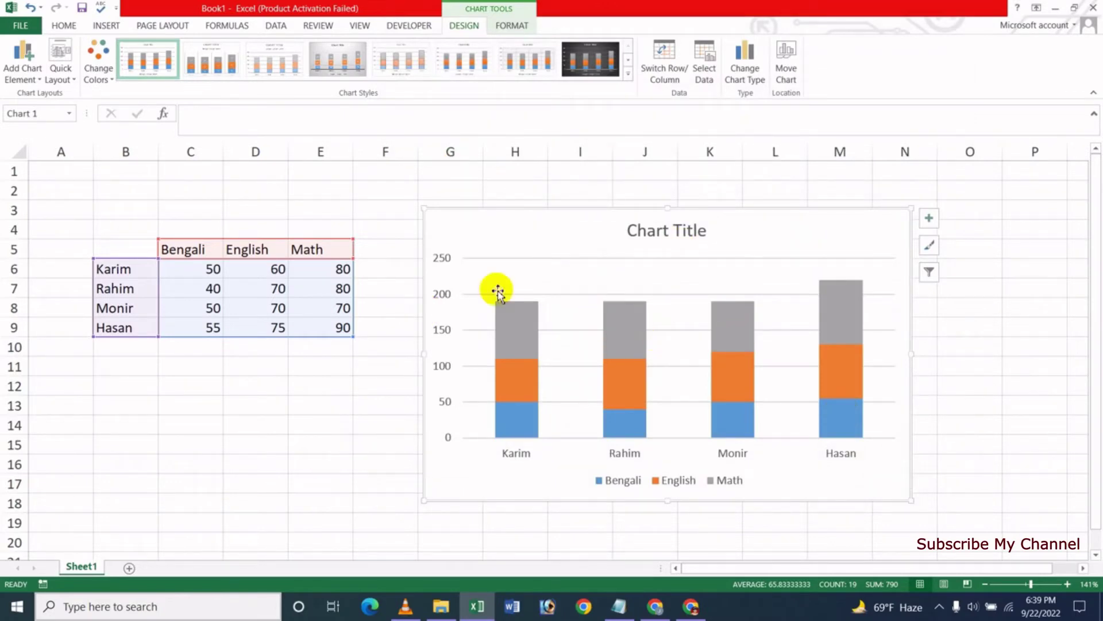
Delete the stacked chart, then add a clustered column chart of B5:C9 beside the table.
key(Delete)
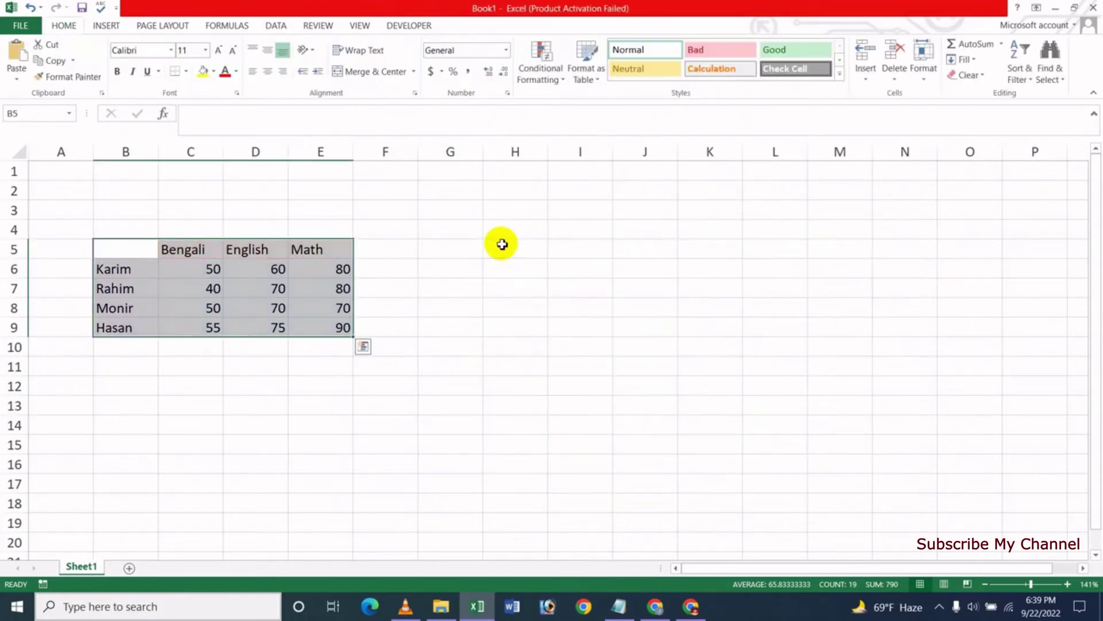
click(498, 325)
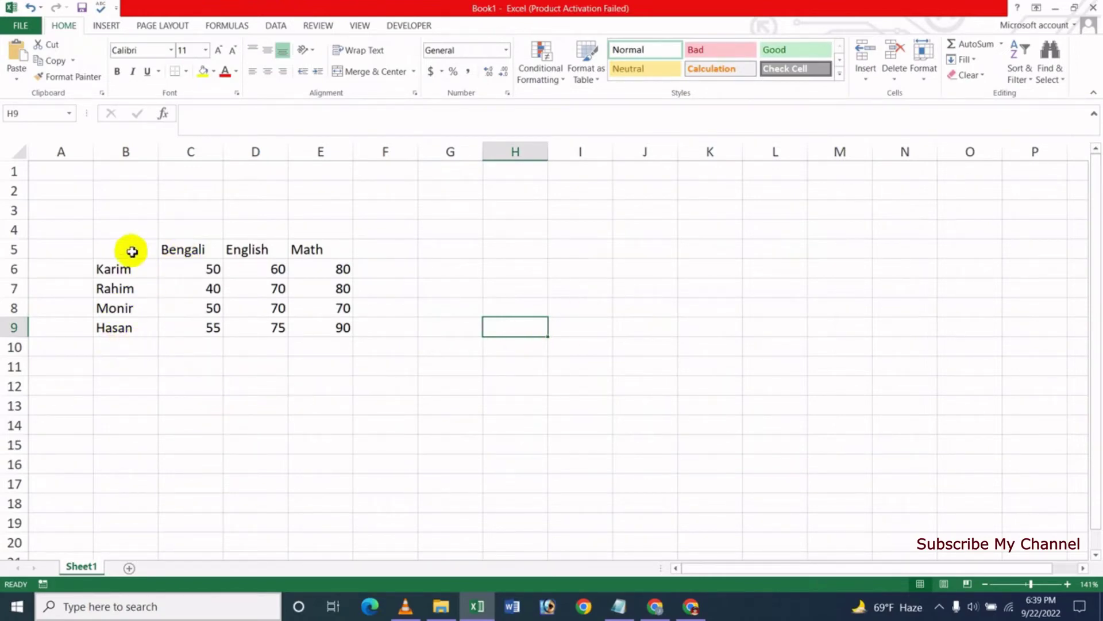
mouse_move(131, 249)
mouse_down()
mouse_move(174, 266)
mouse_move(175, 327)
mouse_up()
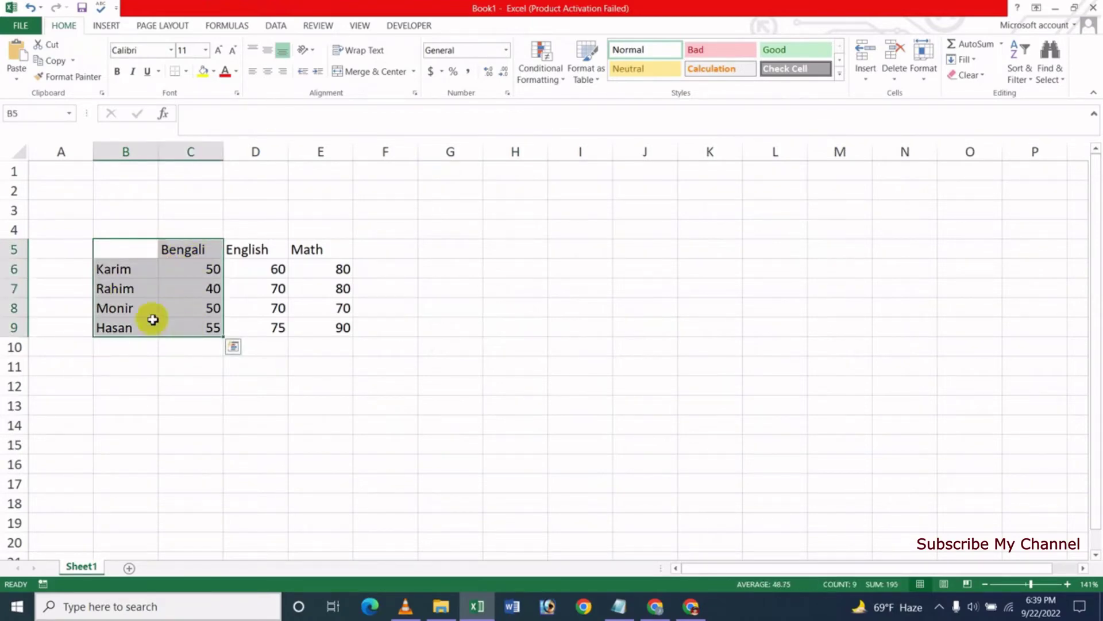
click(105, 26)
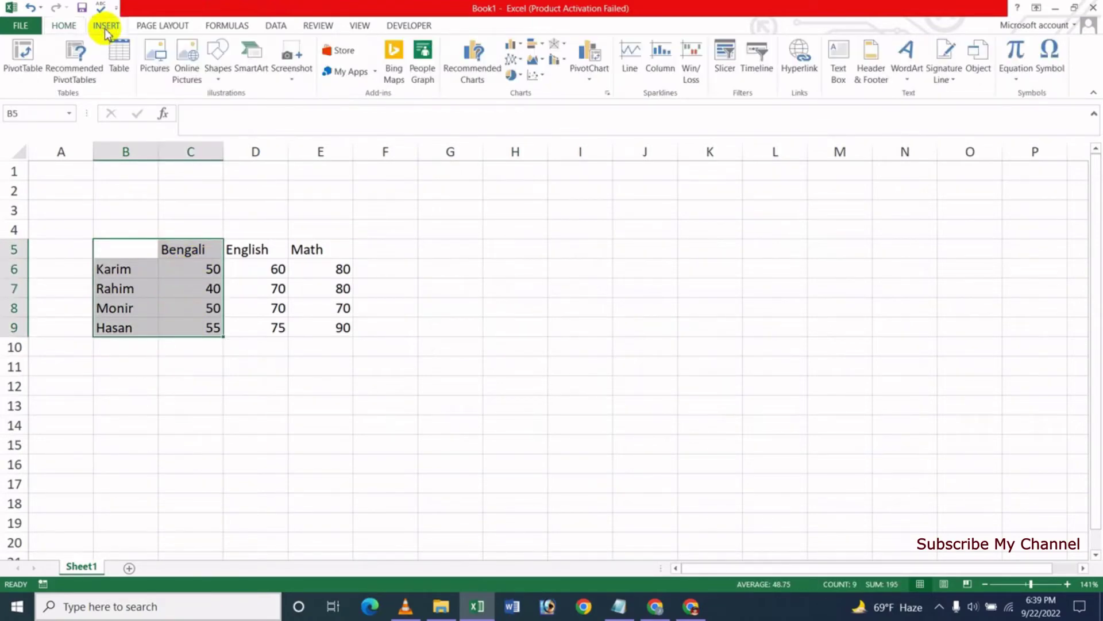
click(517, 47)
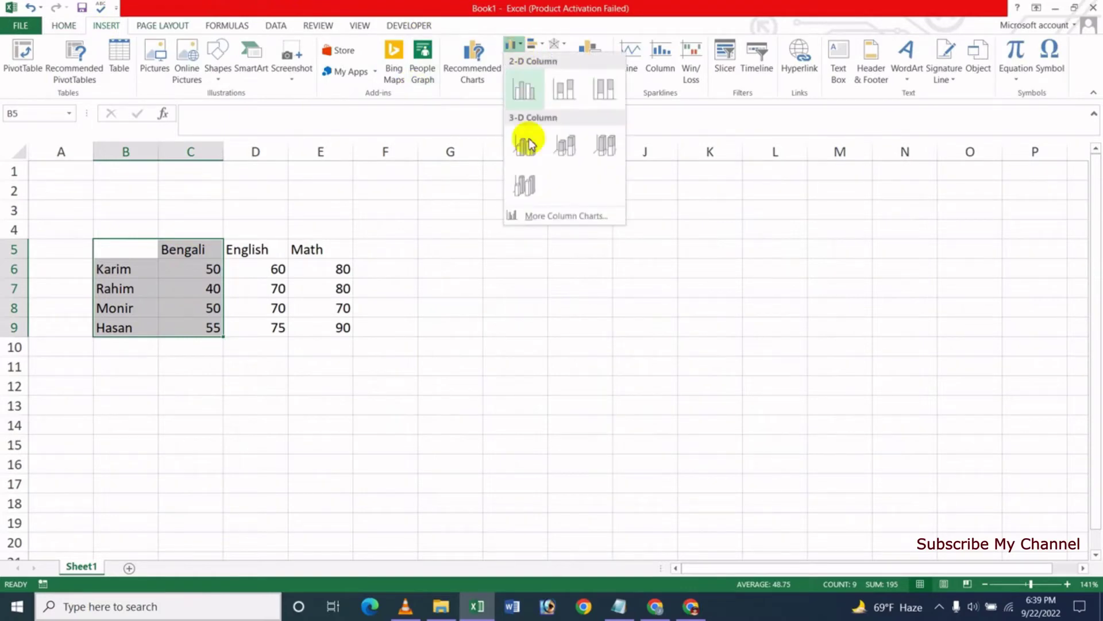
click(565, 89)
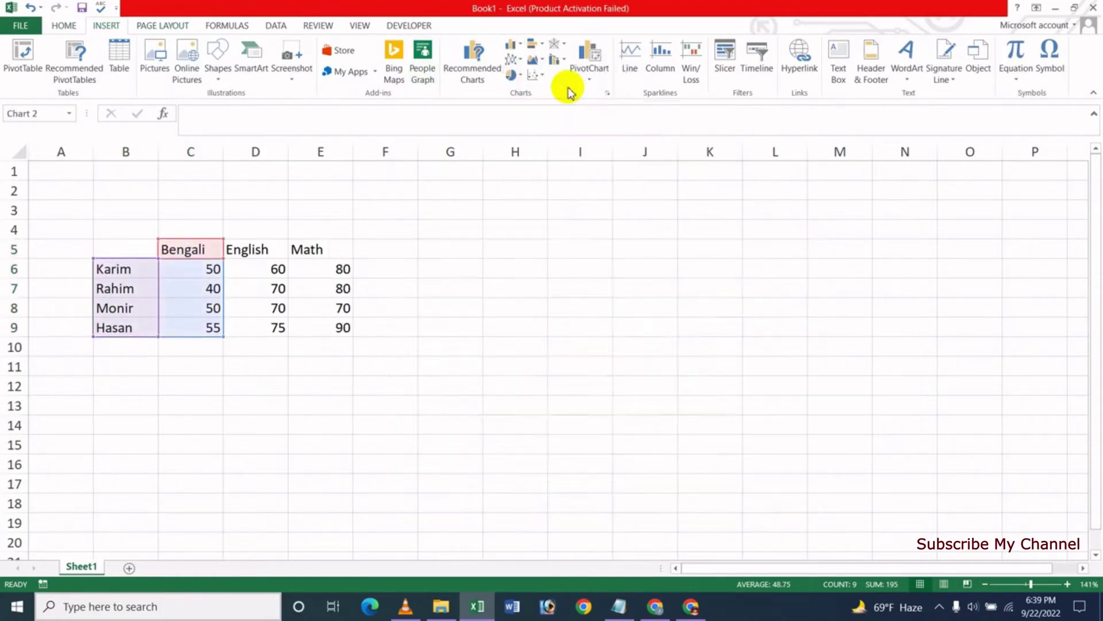
drag(656, 262, 738, 242)
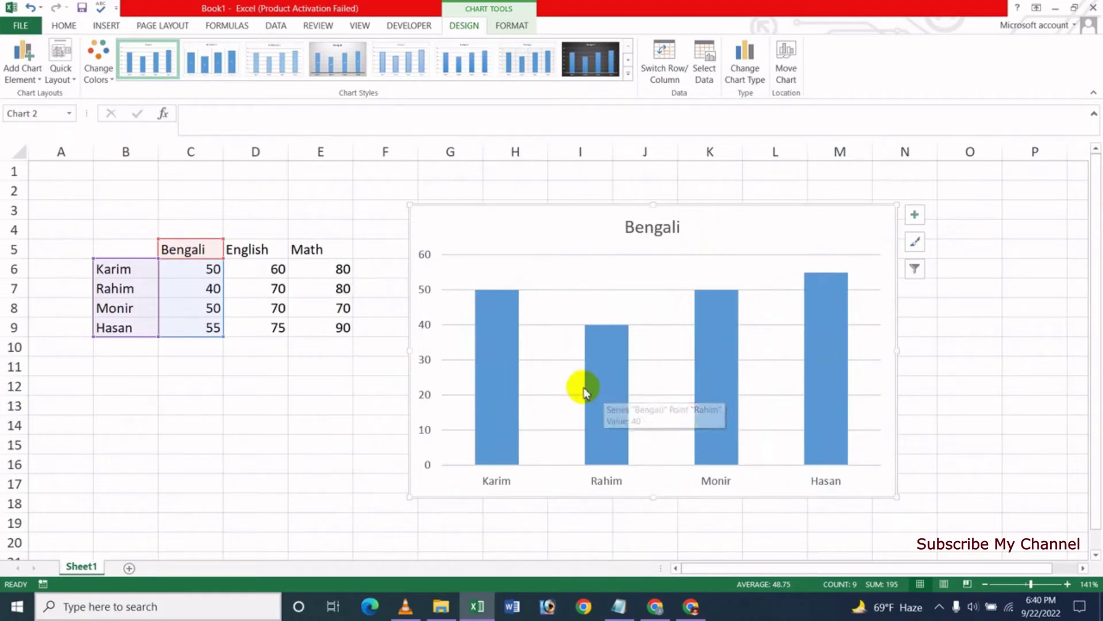
Fill only Rahim's bar in the Bengali chart with a dark gray colour.
click(612, 379)
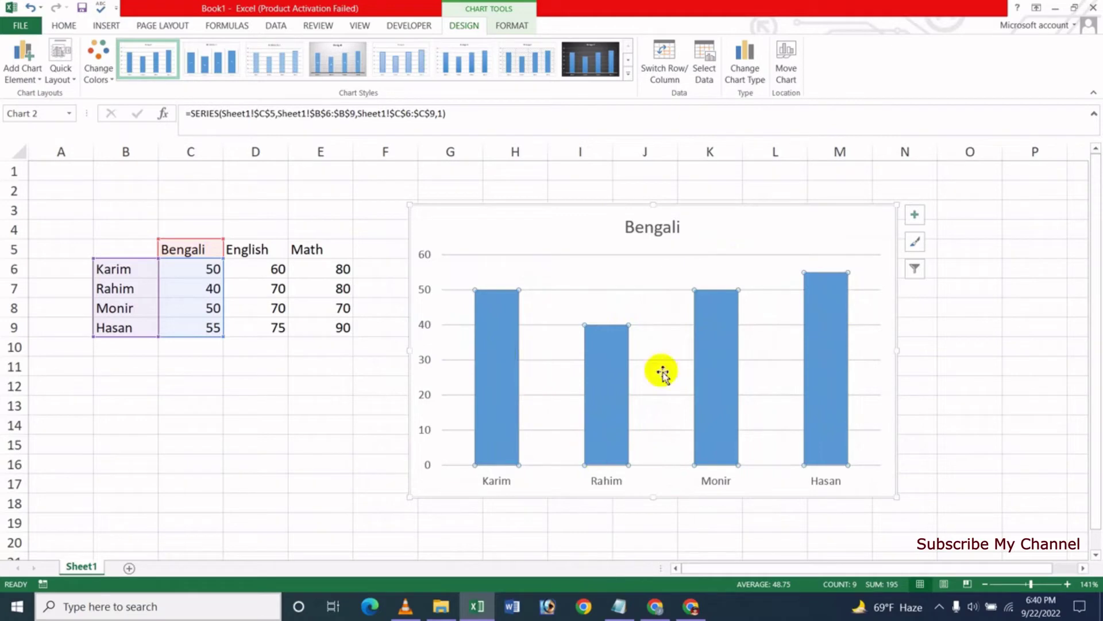
click(608, 375)
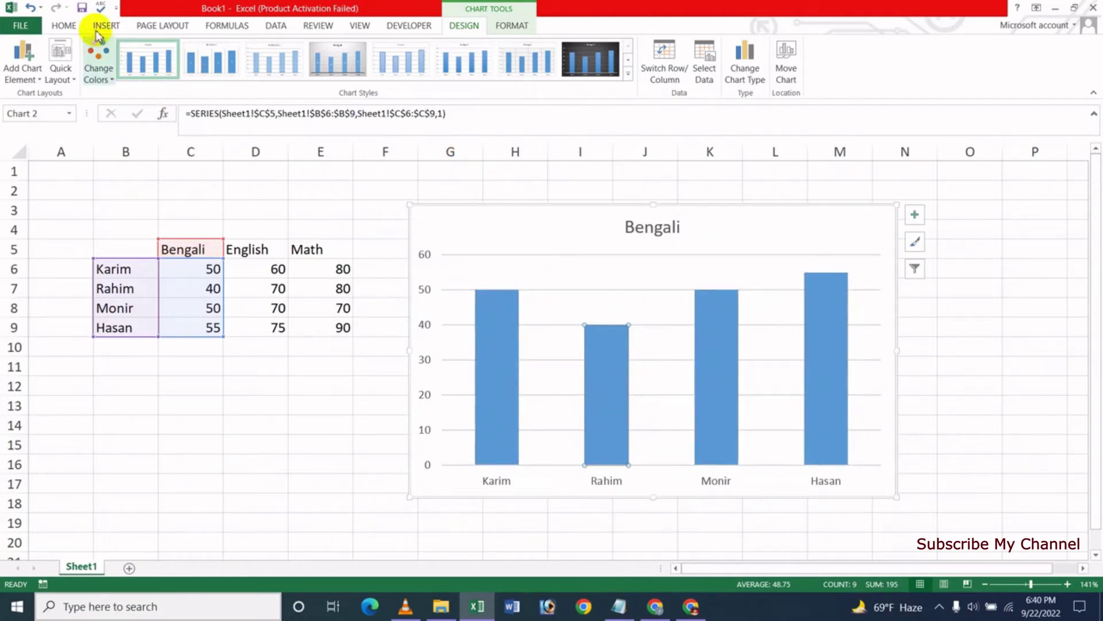
click(64, 25)
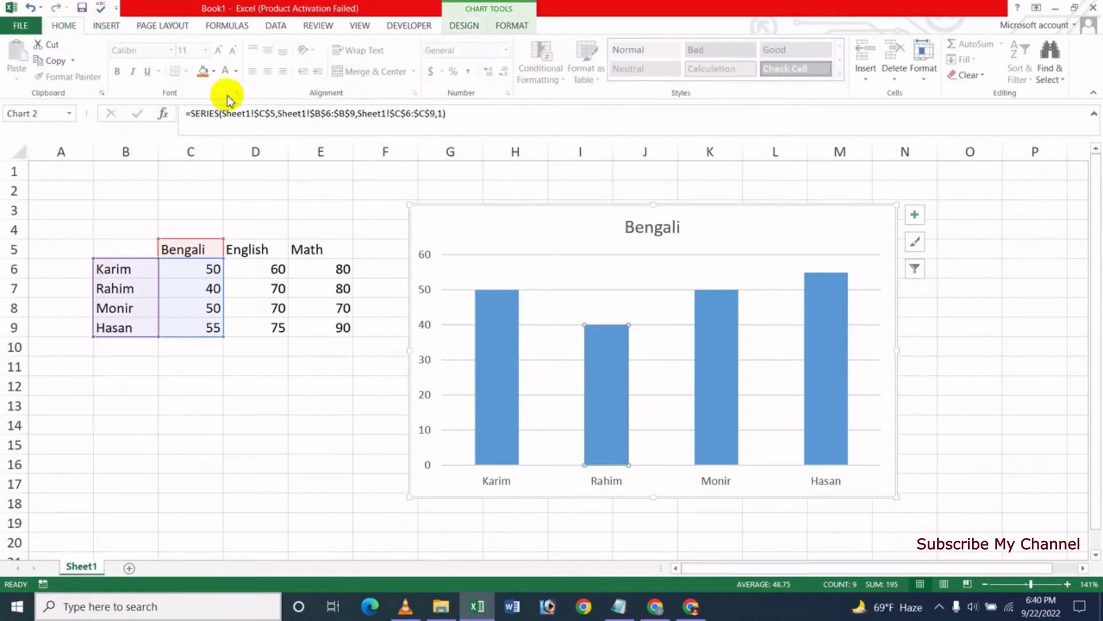
click(215, 73)
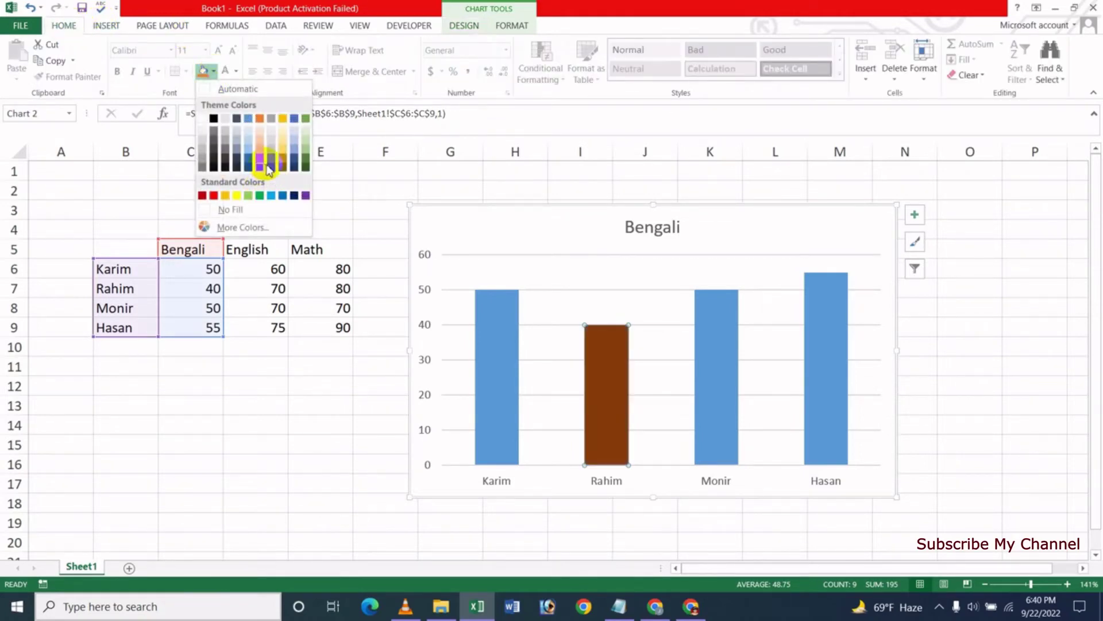
click(268, 166)
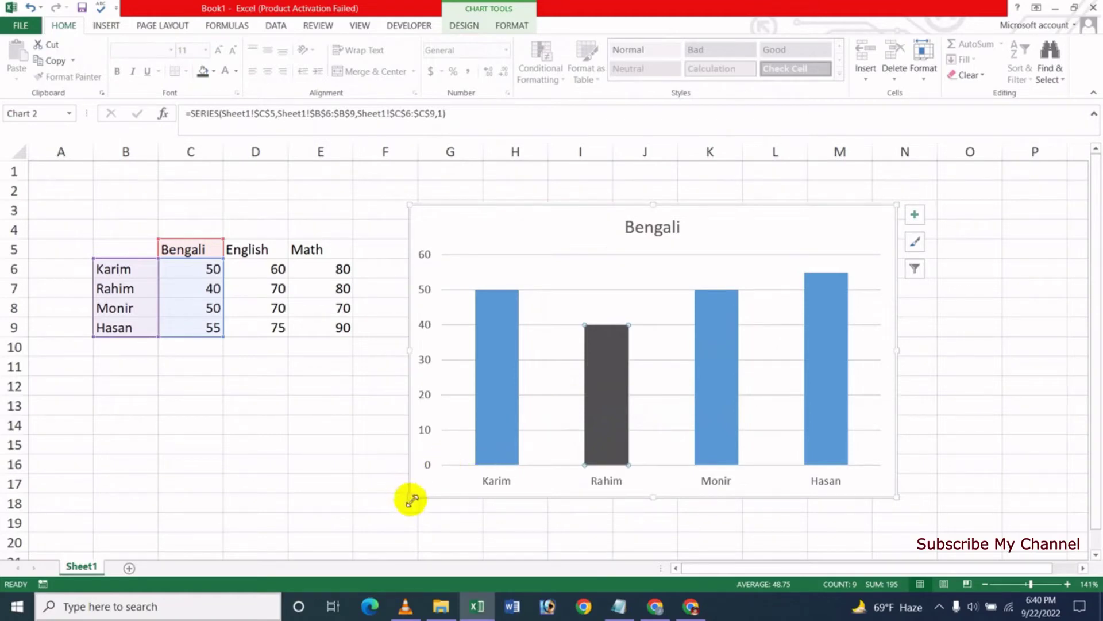
Move the Bengali chart beside the marks table over columns G to J.
mouse_move(412, 499)
mouse_down()
mouse_move(475, 443)
mouse_move(422, 465)
mouse_move(441, 446)
mouse_move(598, 366)
mouse_move(676, 343)
mouse_up()
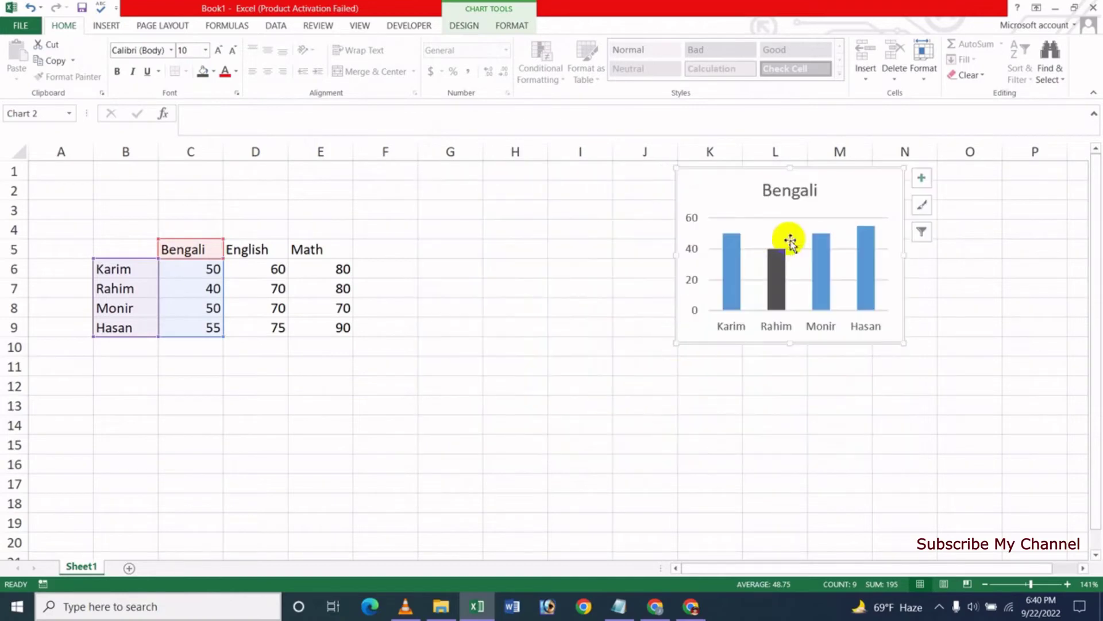
drag(776, 201, 533, 206)
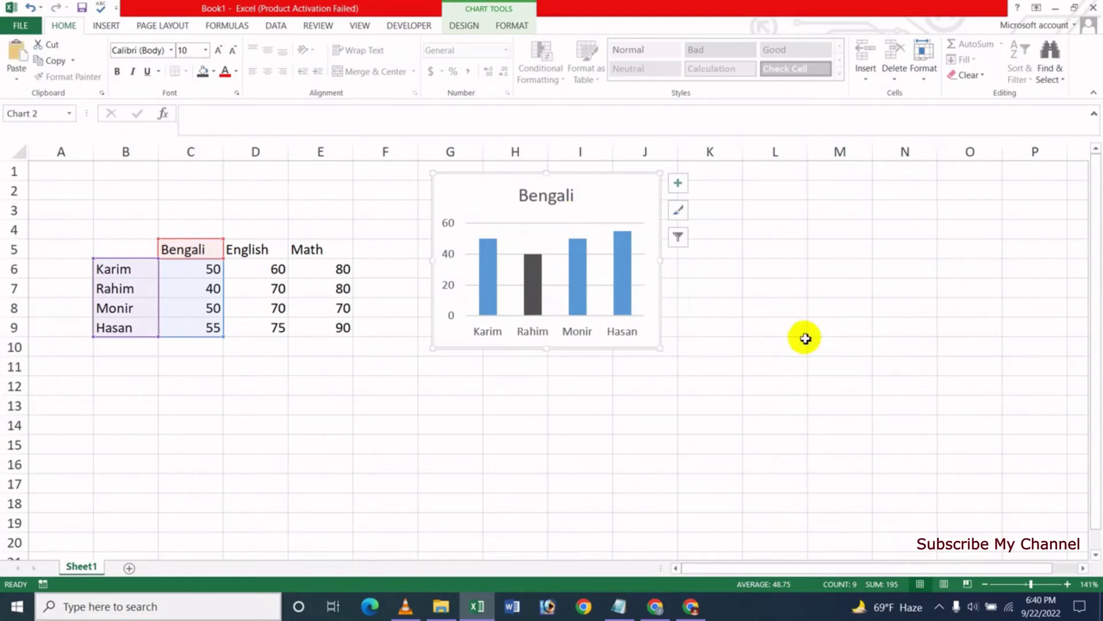
click(768, 191)
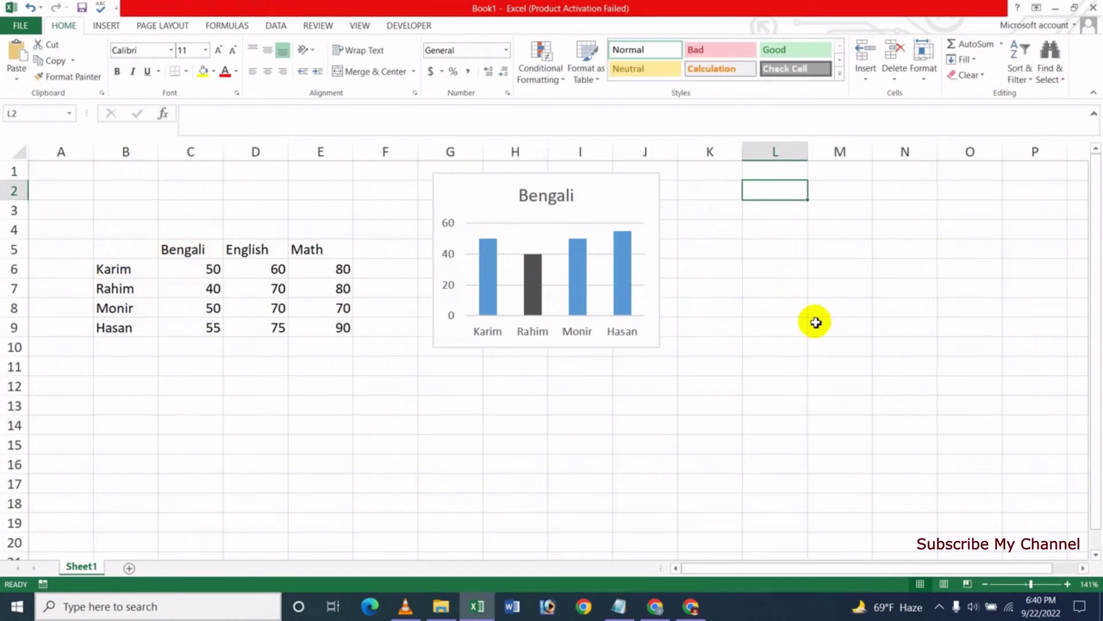
Paste a chart copy at L2 plotting English (column D), and another Bengali copy at B13.
key(ctrl+v)
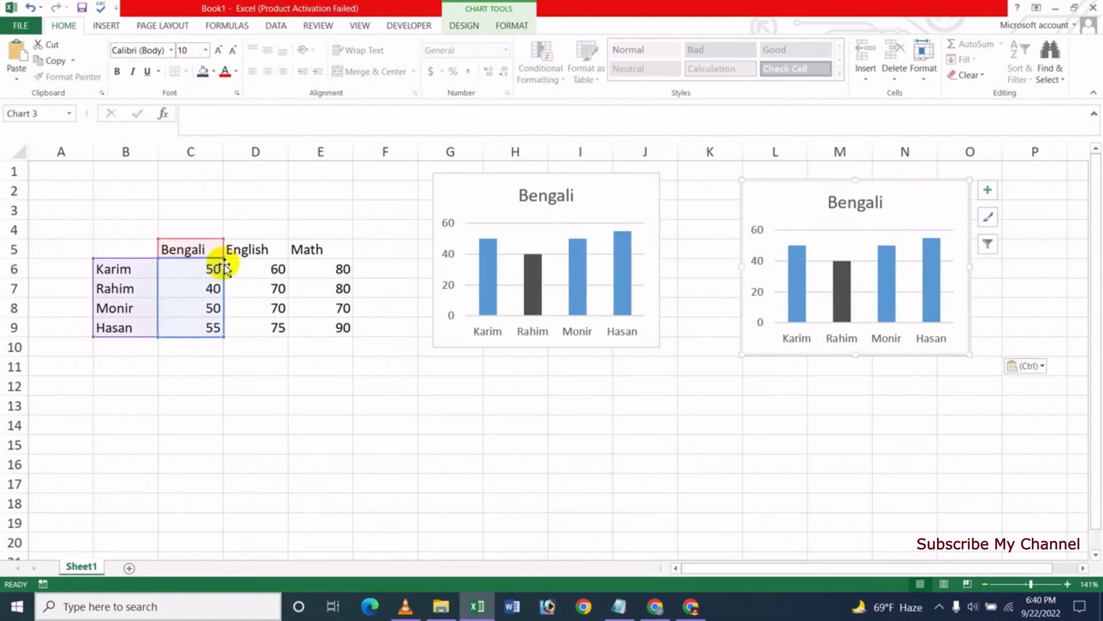
drag(224, 264, 247, 264)
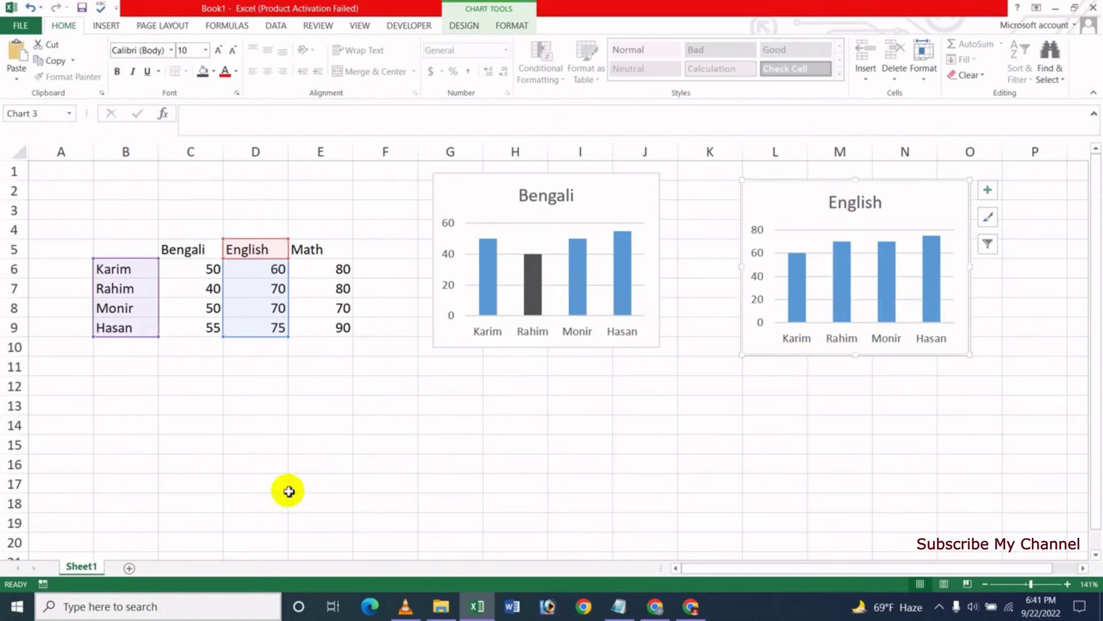
click(148, 405)
key(ctrl+v)
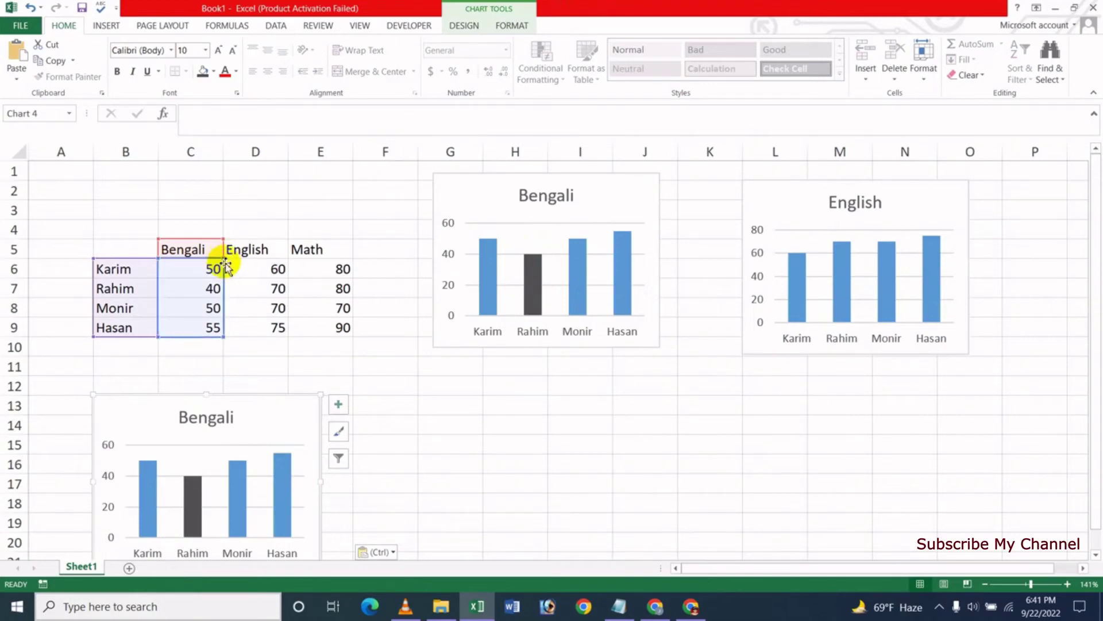
Shift the lower chart's data range to column E for Math and nudge it up under the table.
drag(225, 265, 317, 275)
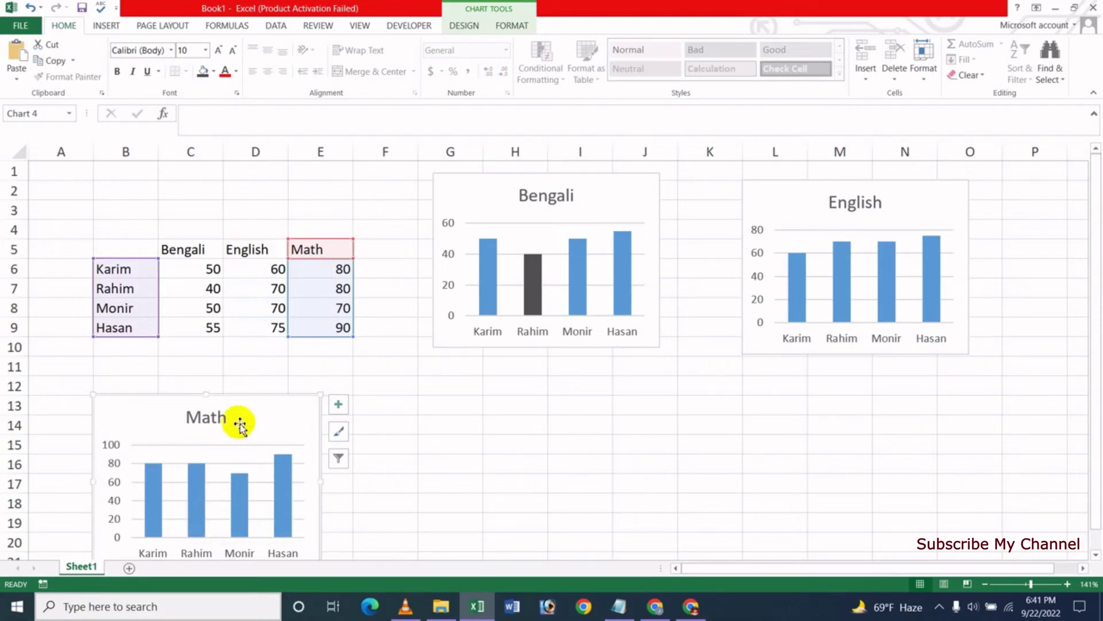
drag(239, 419, 231, 397)
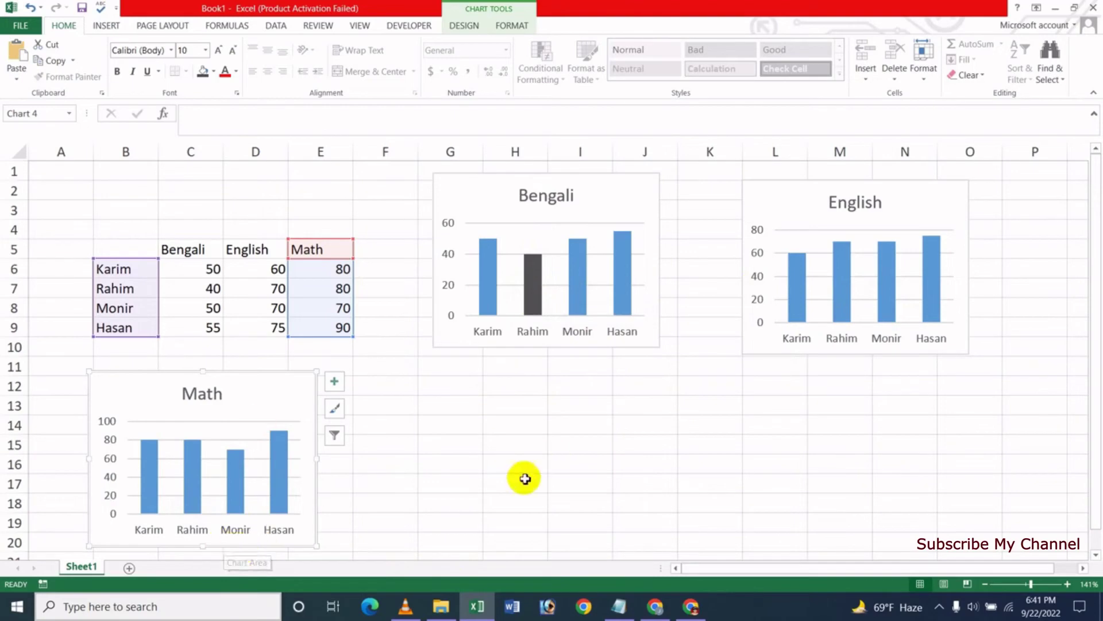
Uncheck 'Properties follow chart data point for current workbook' in Excel's Advanced options.
click(456, 389)
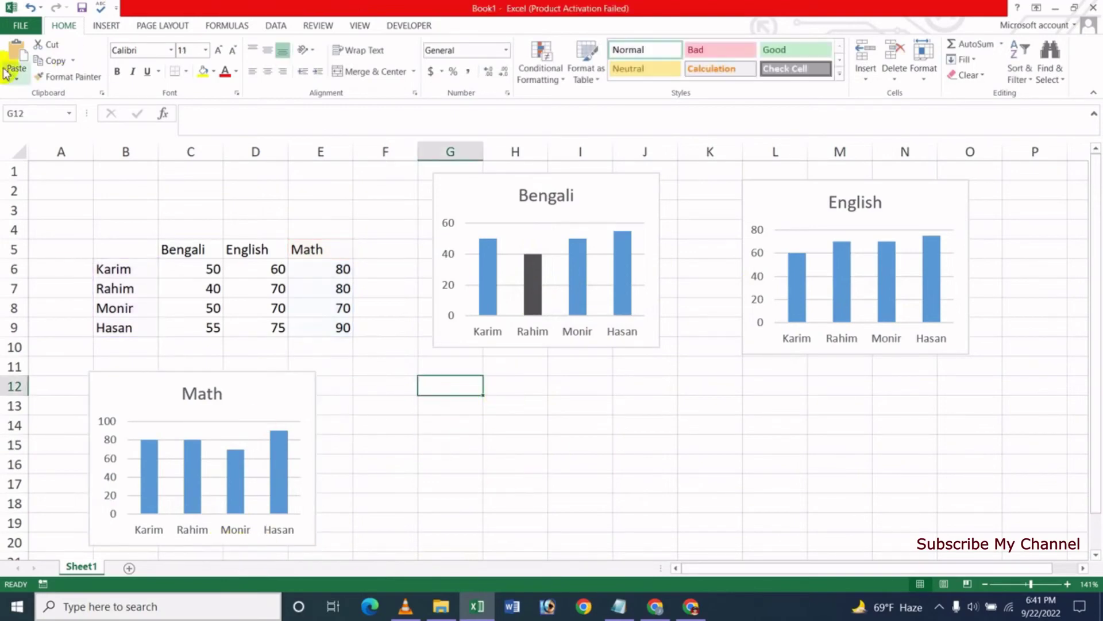
click(14, 30)
click(25, 310)
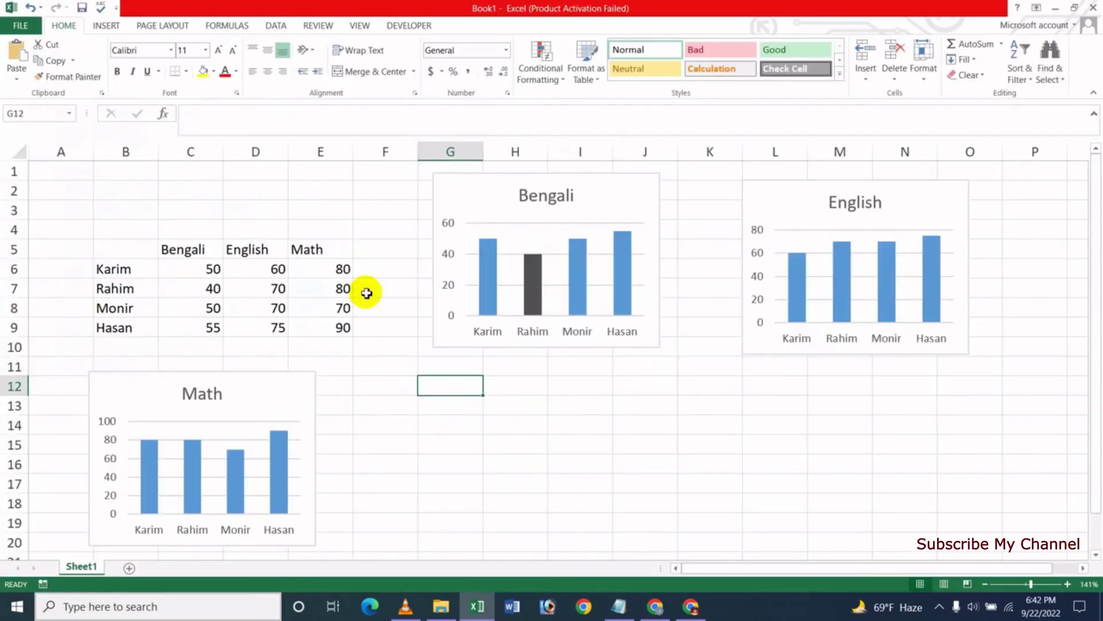
click(417, 151)
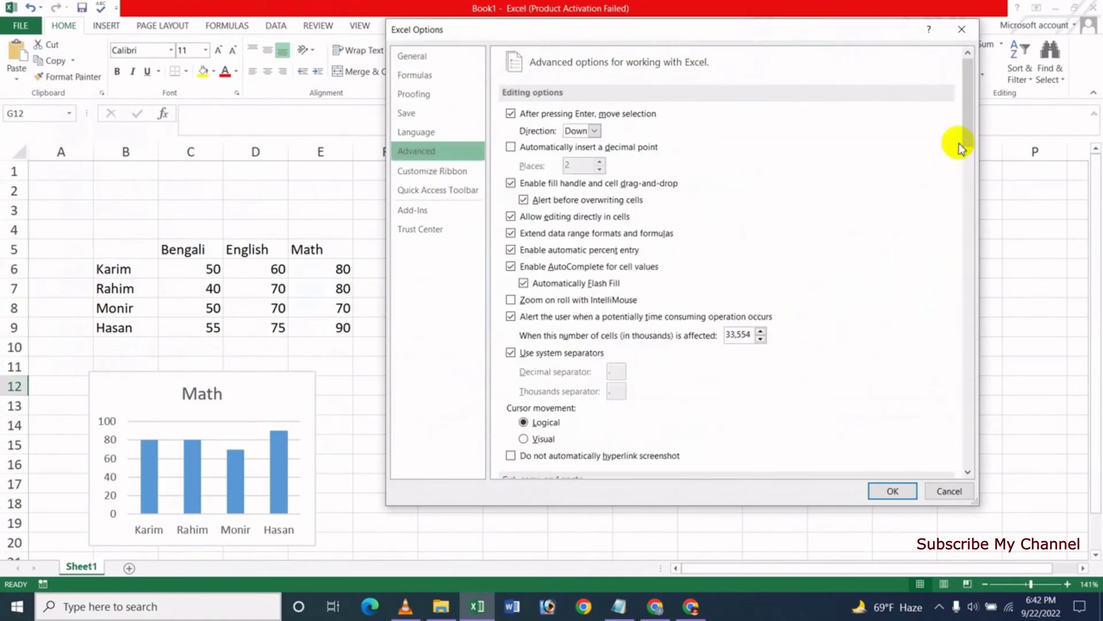
drag(969, 124, 967, 206)
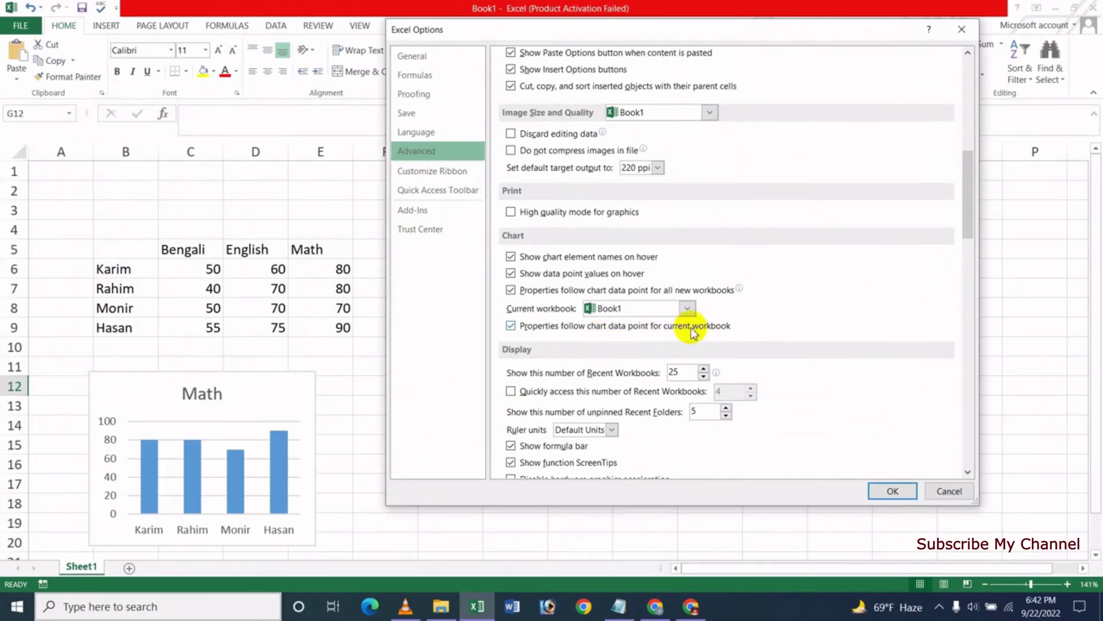
click(510, 325)
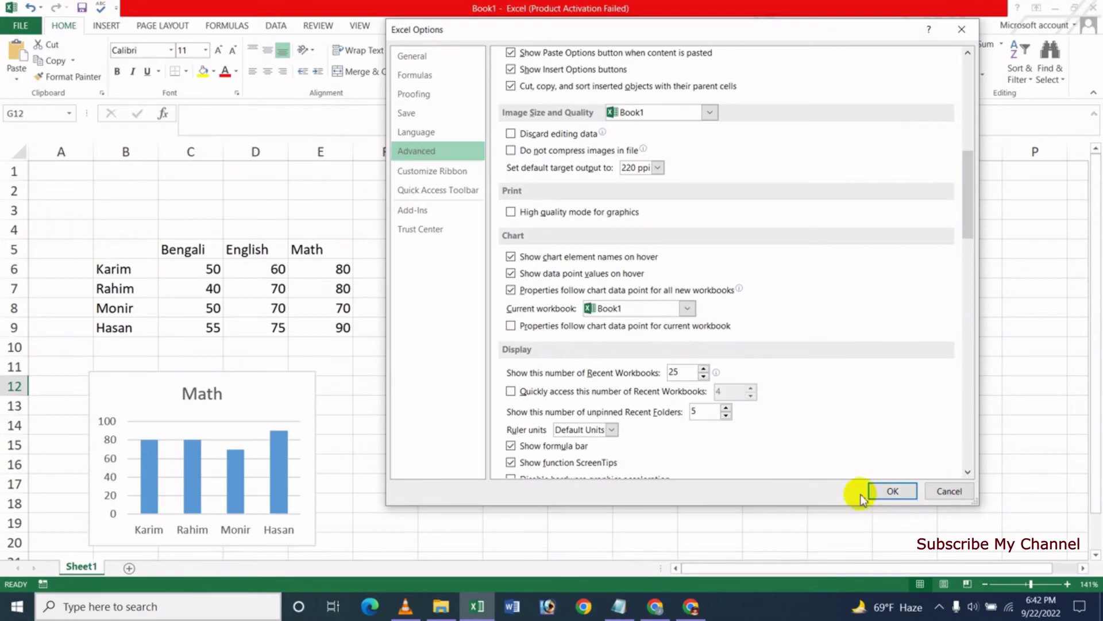
click(892, 491)
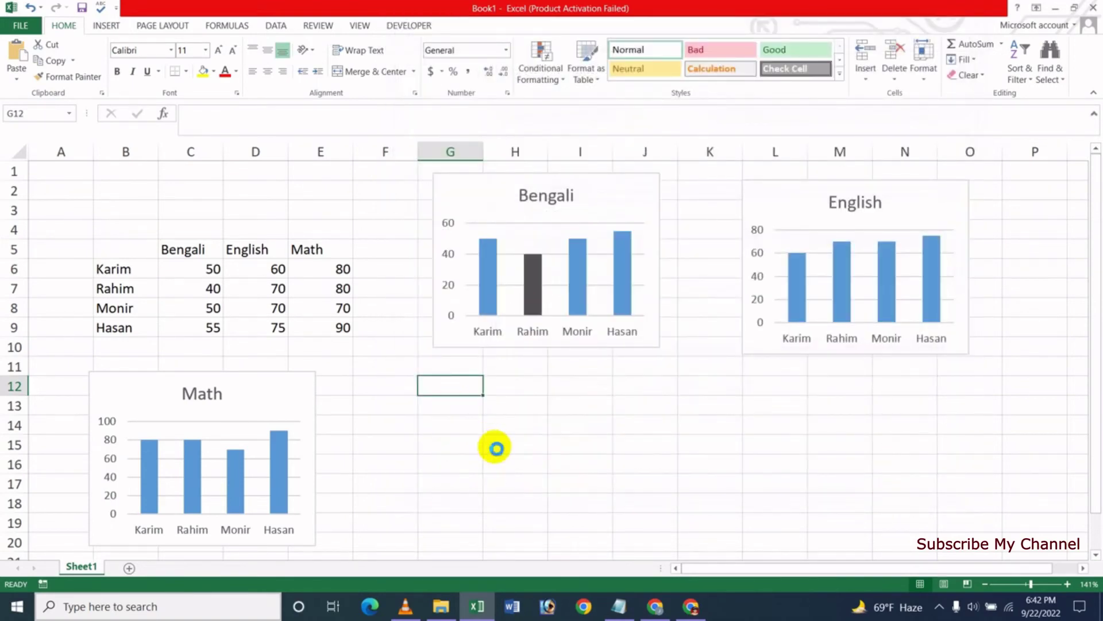
Paste a chart copy at G12 and shift its data range to the English column D.
key(ctrl+v)
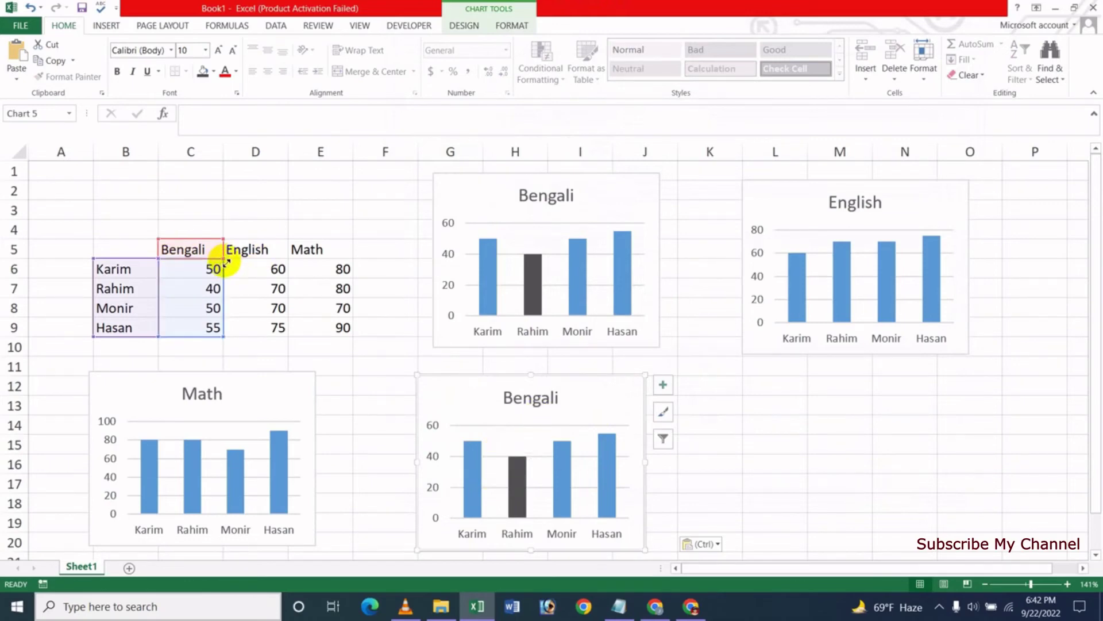
drag(225, 265, 278, 259)
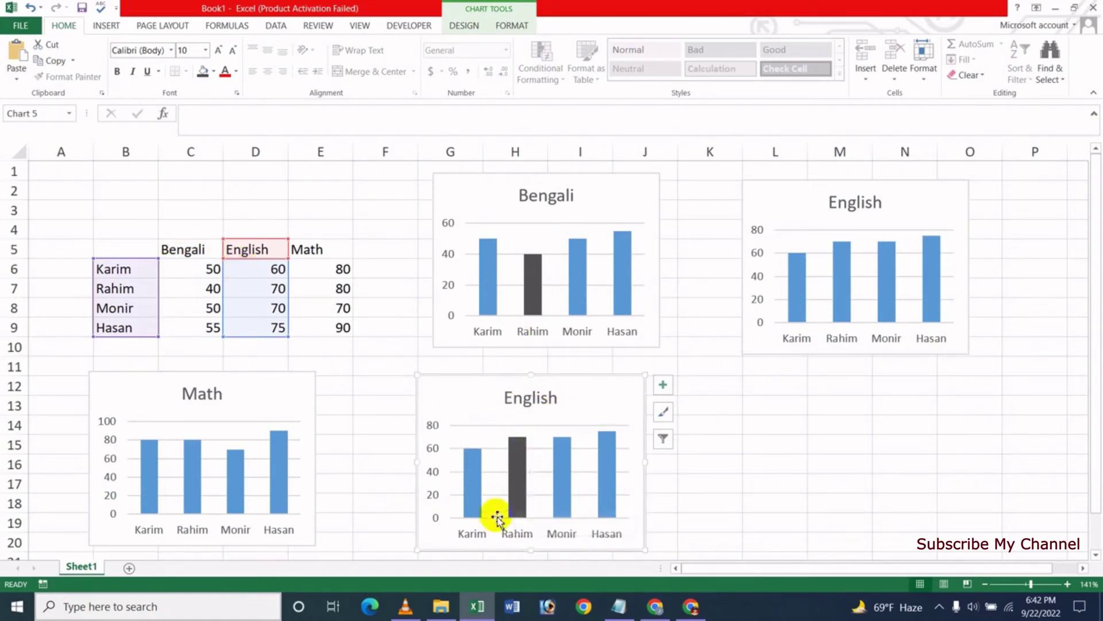
mouse_move(517, 482)
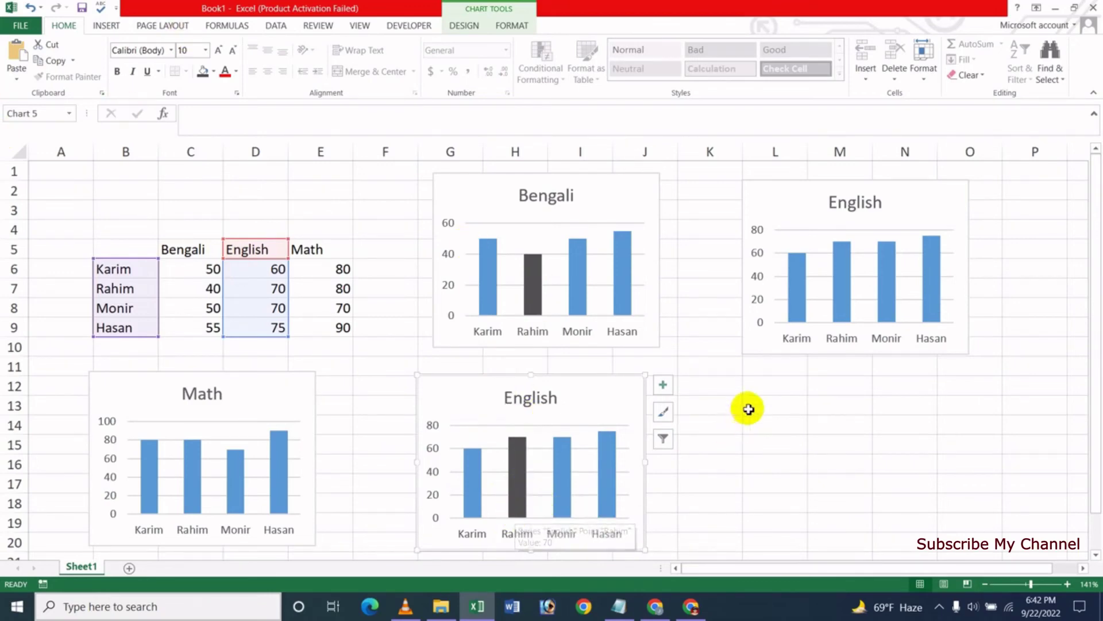
click(733, 390)
Paste another chart copy at L12 and shift its data range to the Math column E.
click(784, 392)
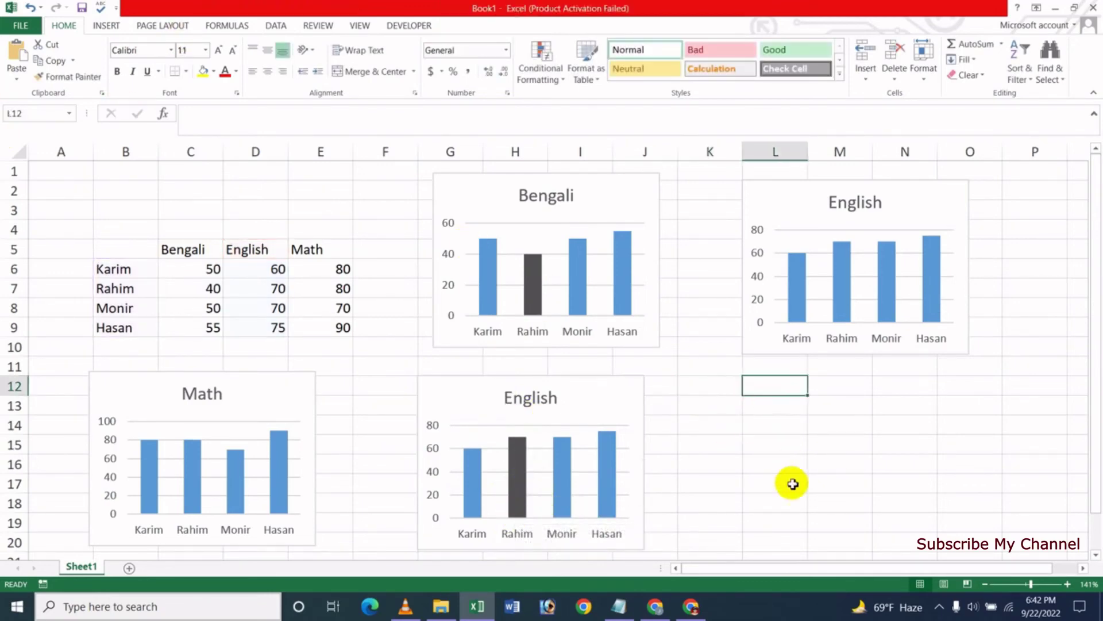
key(ctrl+v)
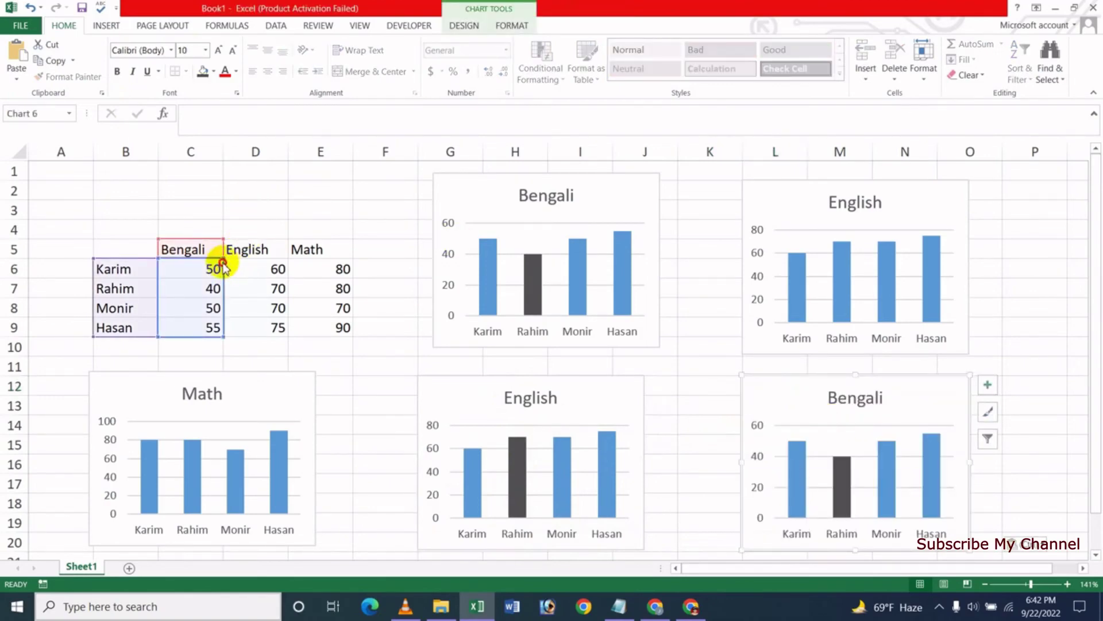
drag(222, 265, 301, 275)
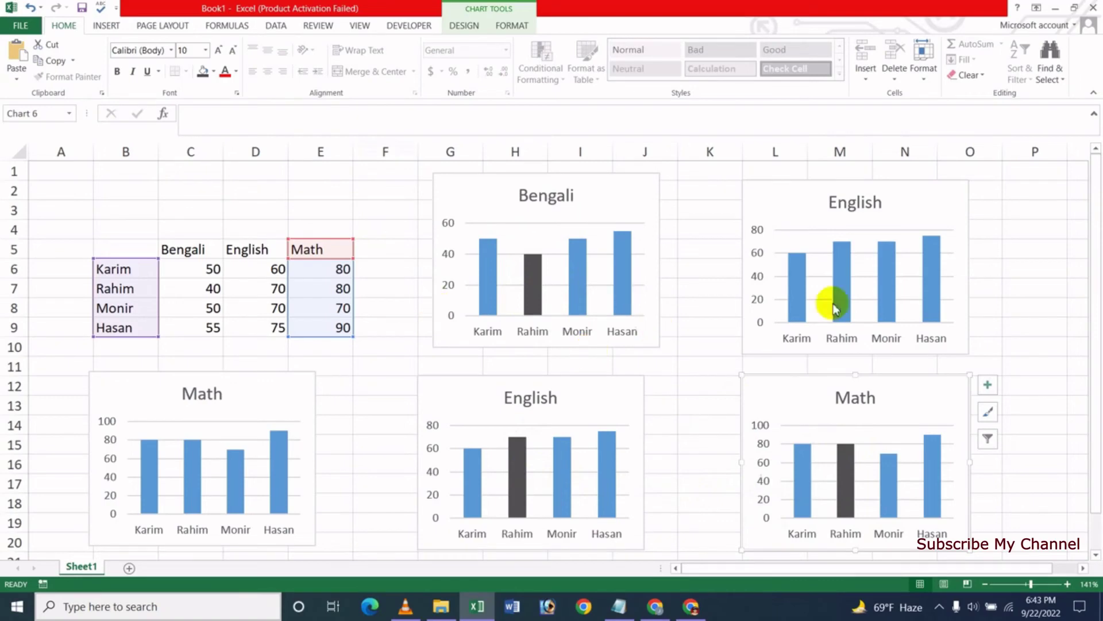
click(767, 233)
click(222, 438)
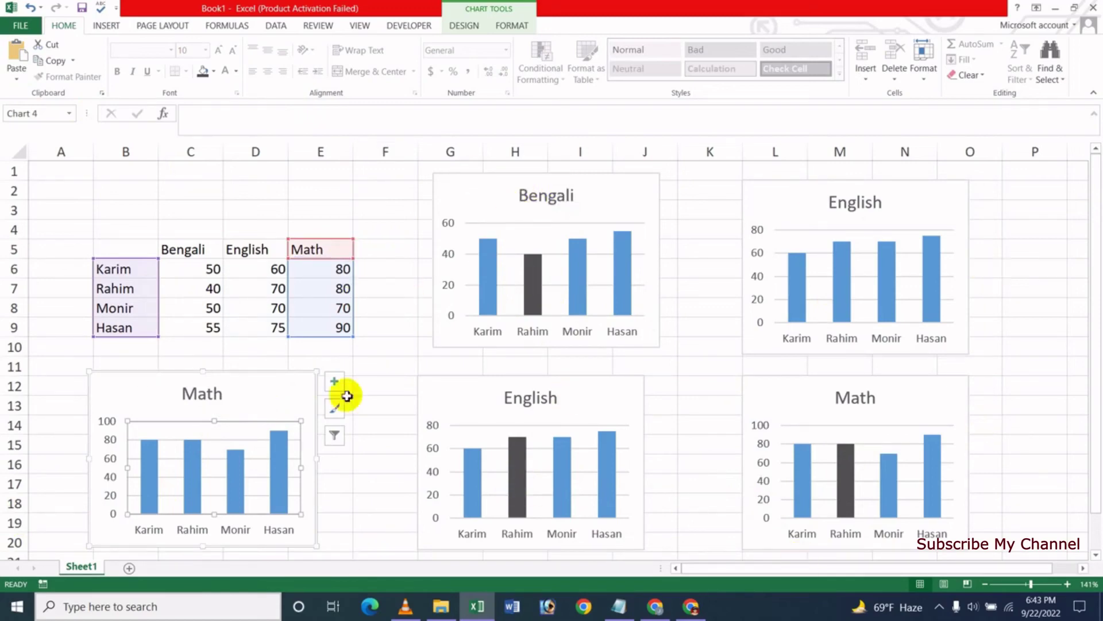
Re-check 'Properties follow chart data point for current workbook' in Excel's Advanced options.
click(7, 27)
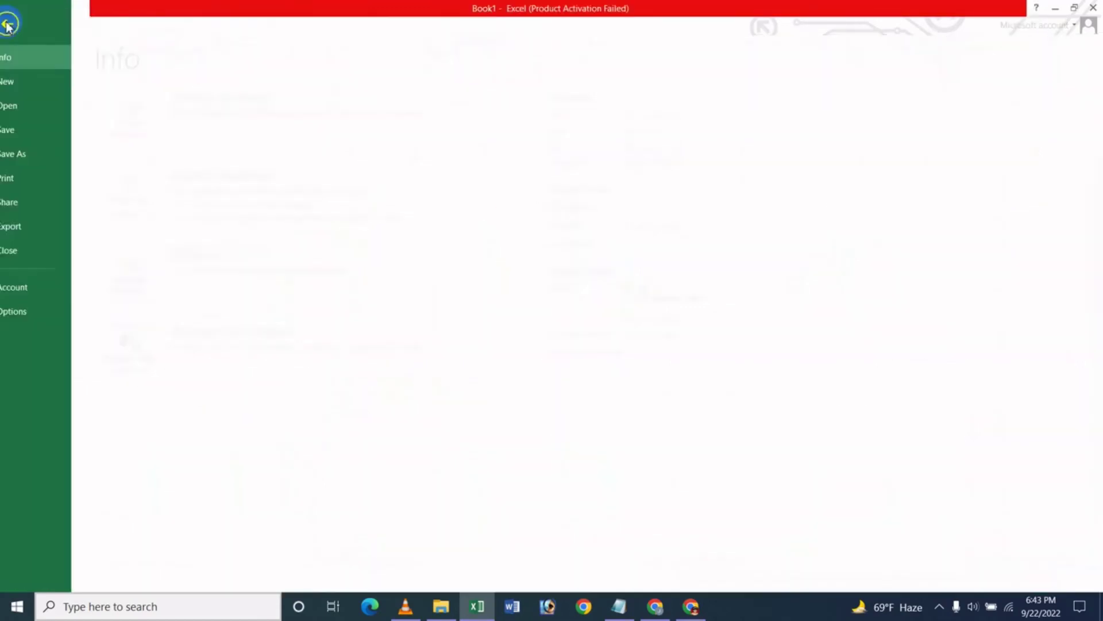
key(Escape)
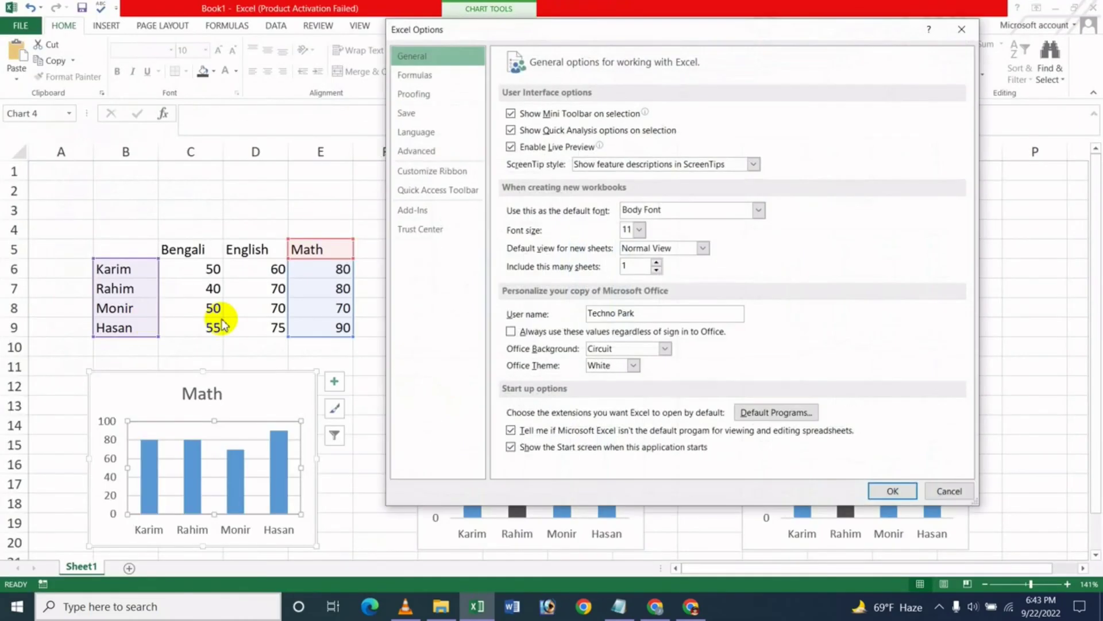
click(417, 150)
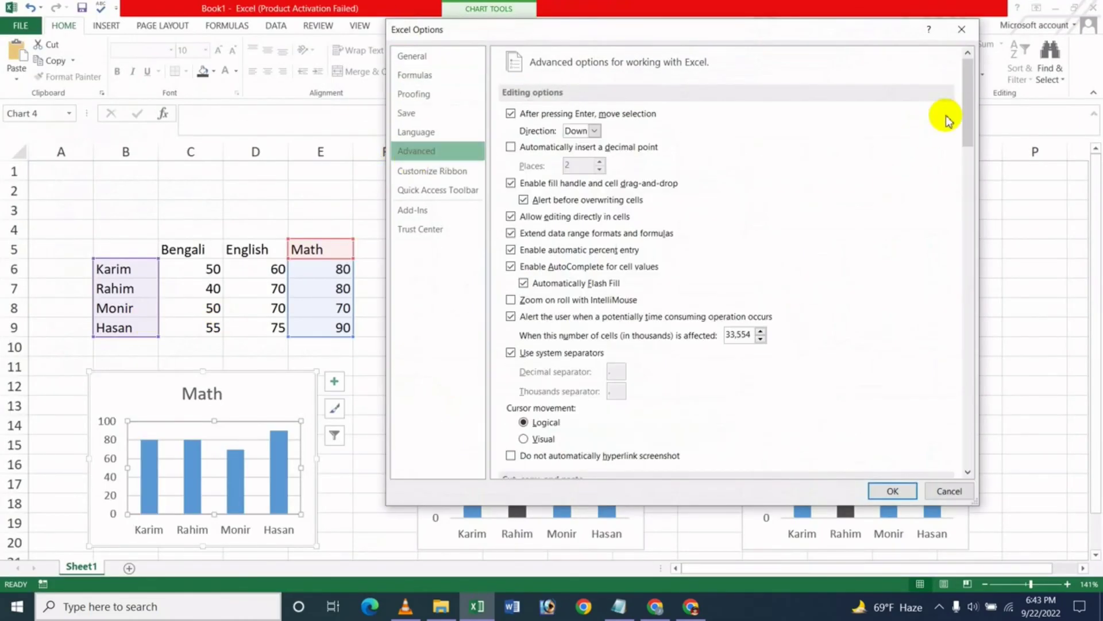
drag(967, 111, 968, 203)
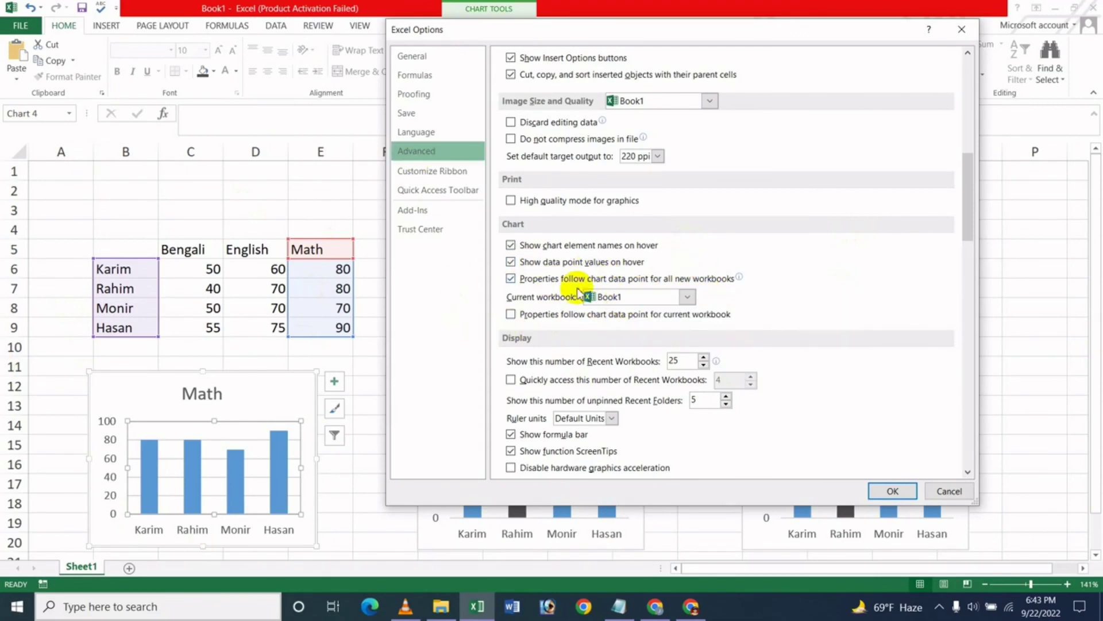
click(511, 314)
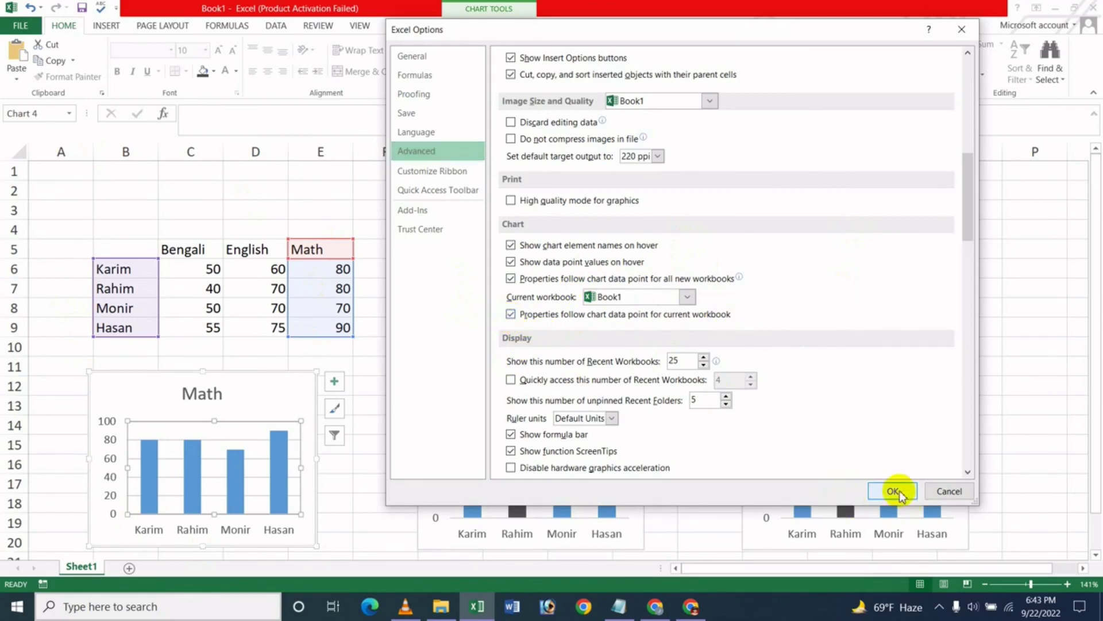
click(898, 490)
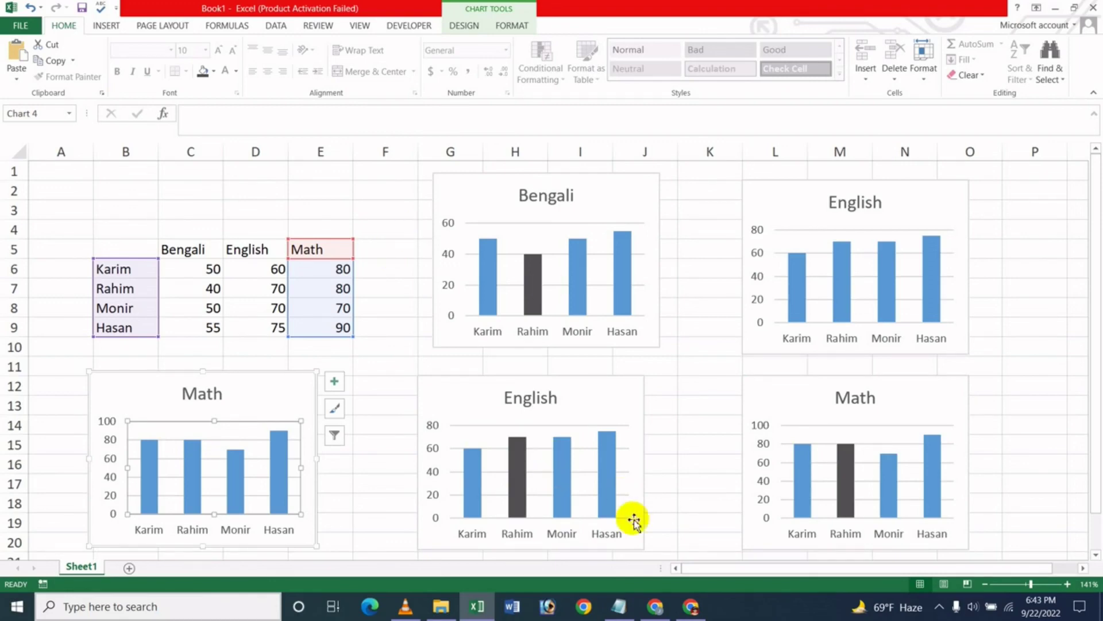
Switch to Chrome showing the JK Update Technology channel's Videos page.
click(660, 608)
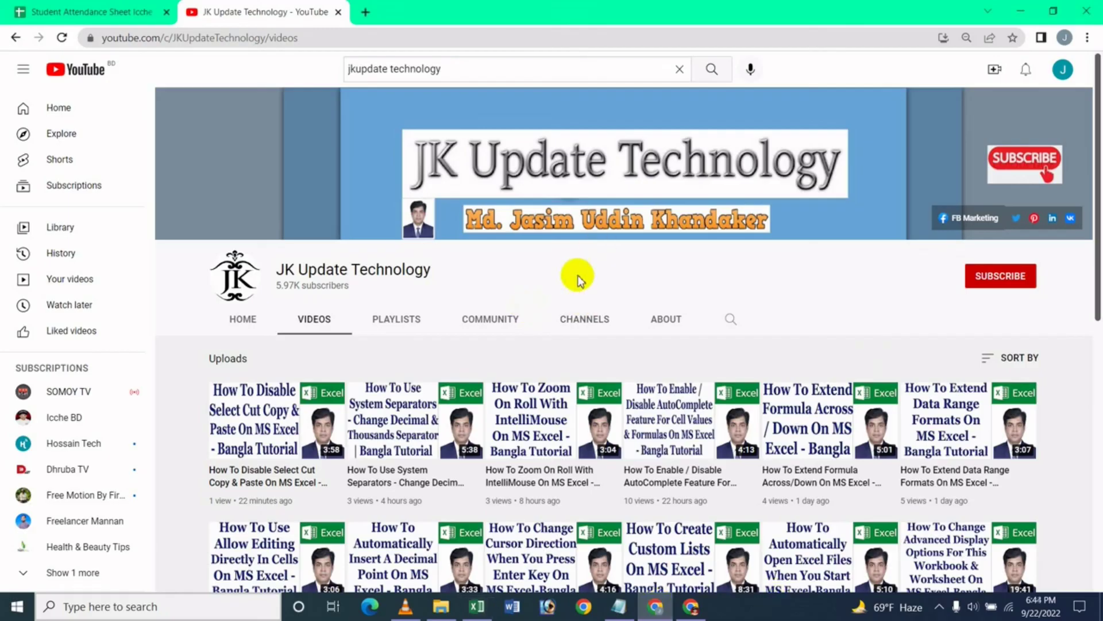